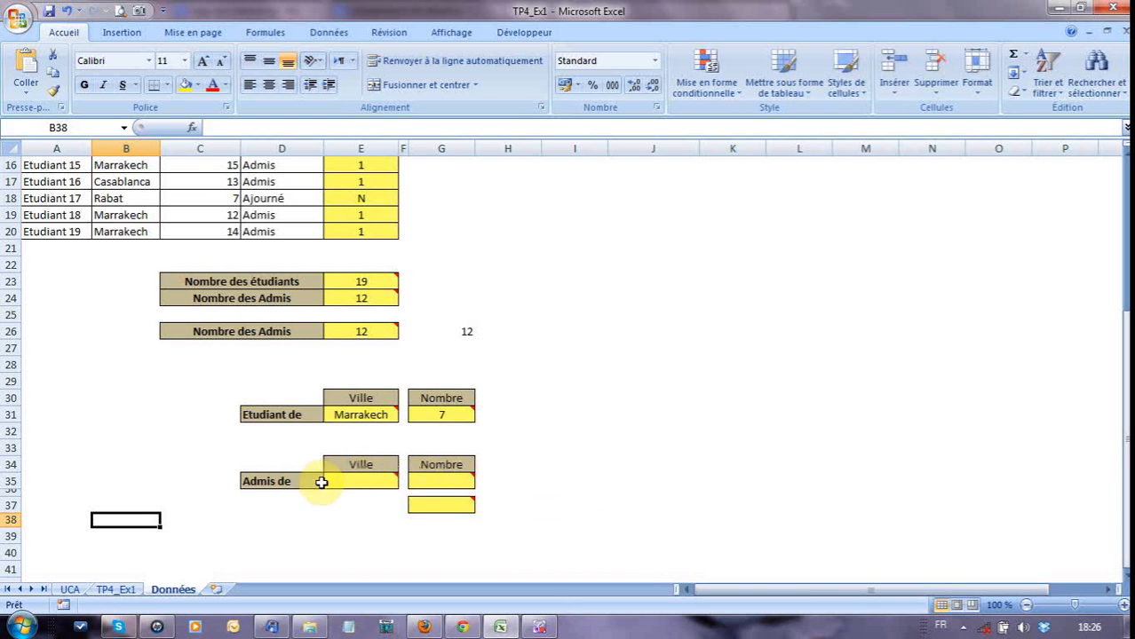
# Step: Review the standard Excel options for displaying the Développeur commands in the ribbon, and leave the settings as they are
pyautogui.moveTo(354, 480)
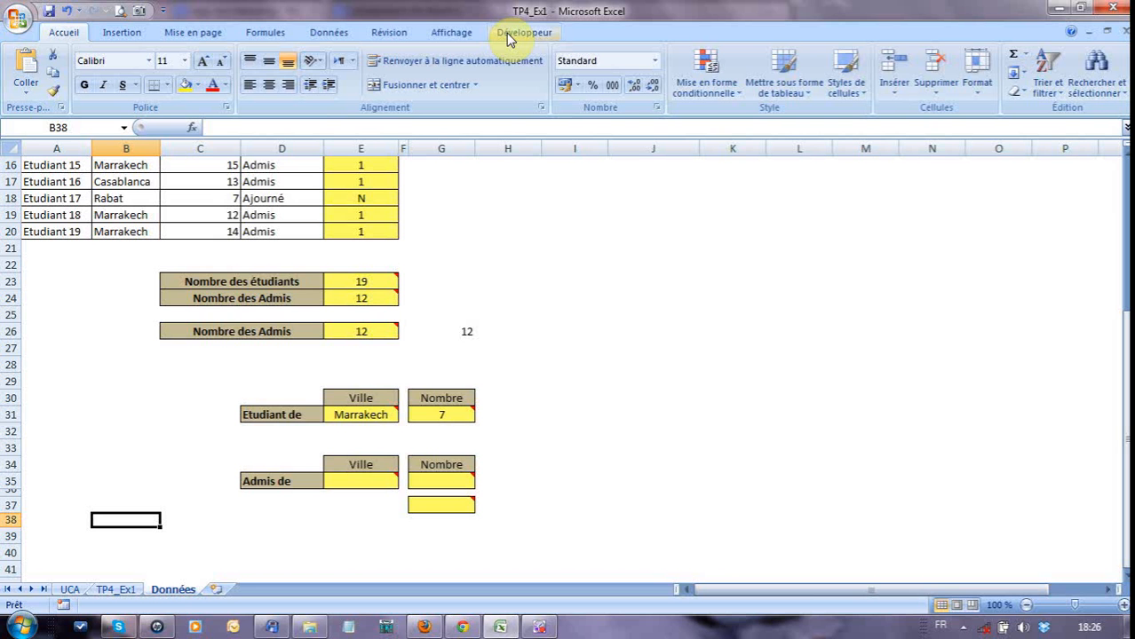
pyautogui.rightClick(16, 24)
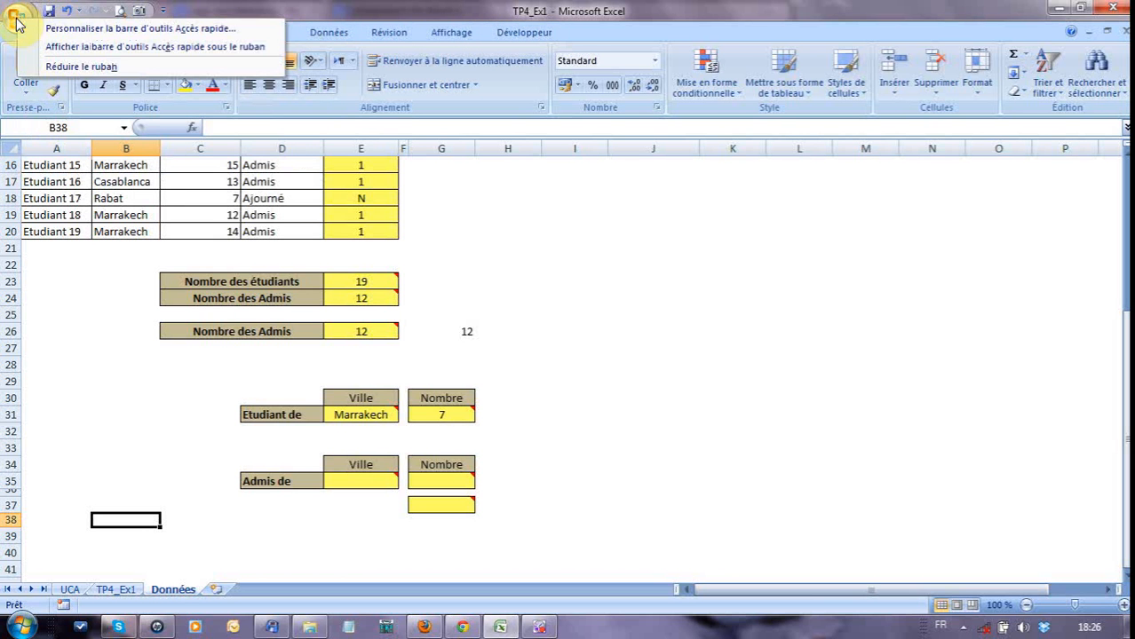
pyautogui.click(59, 29)
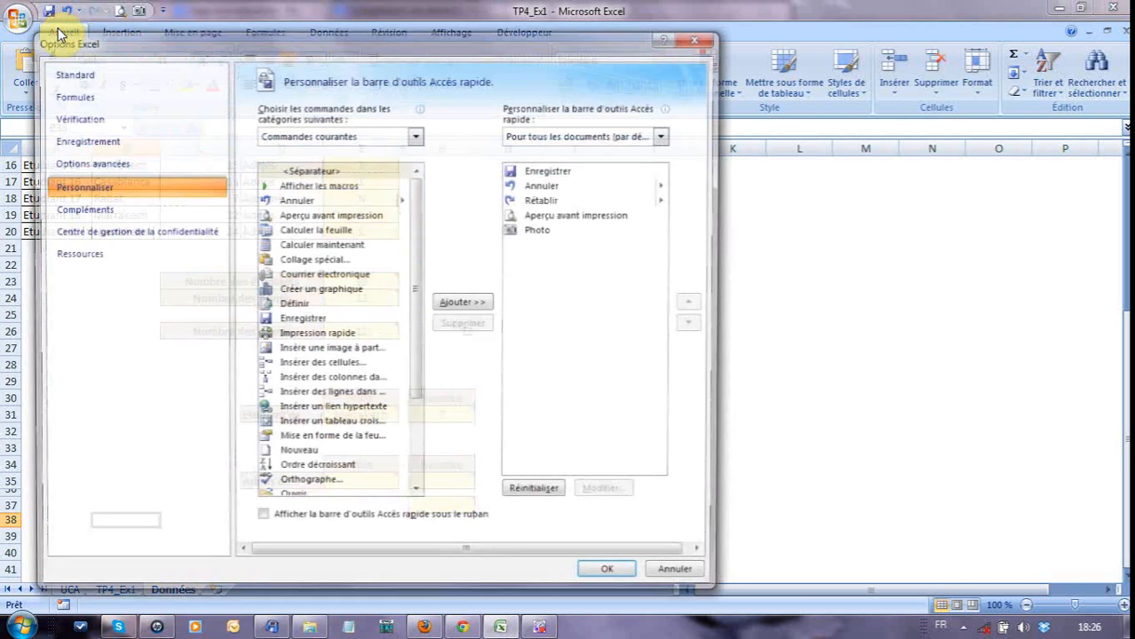
pyautogui.click(67, 74)
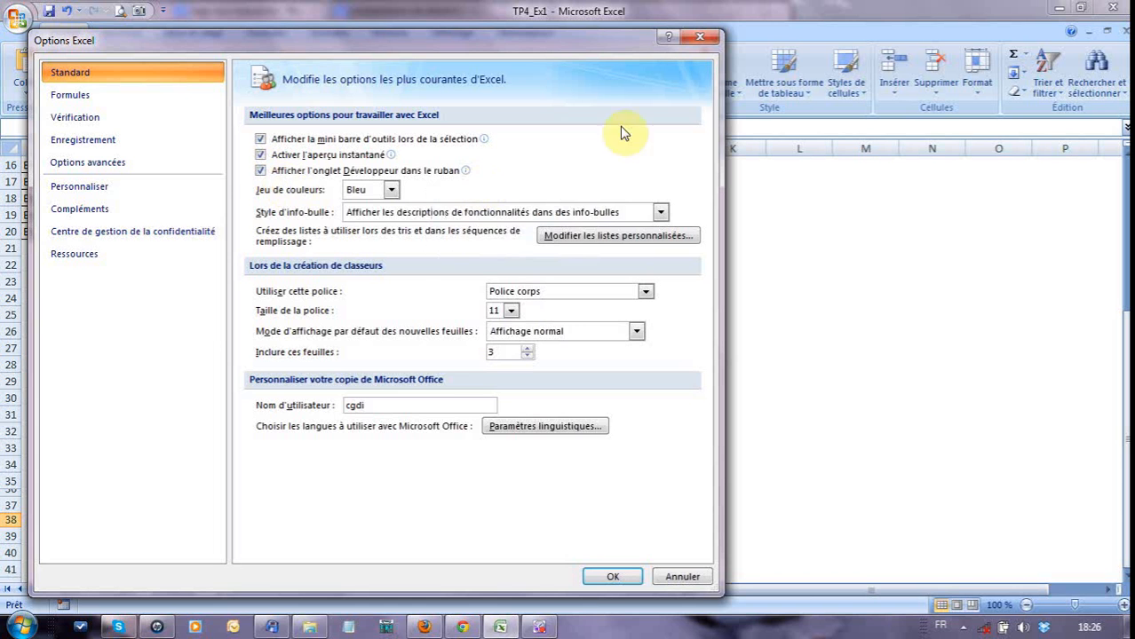
pyautogui.click(697, 39)
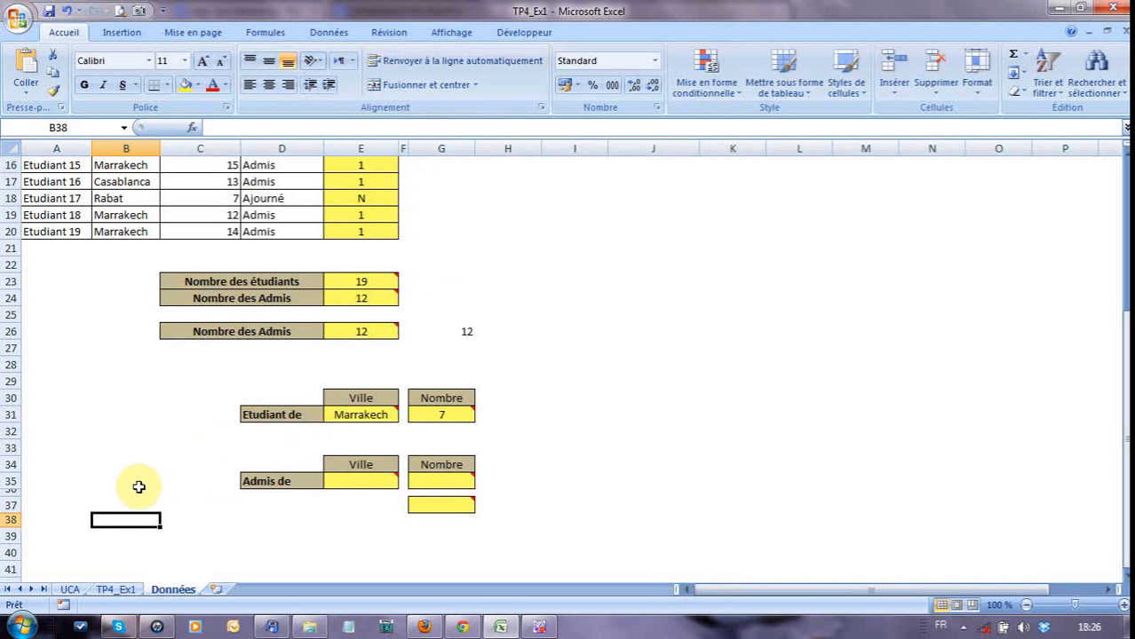
# Step: Insert a form-control combo box in row 35, spanning columns A to C beside the "Admis de" label
pyautogui.click(524, 34)
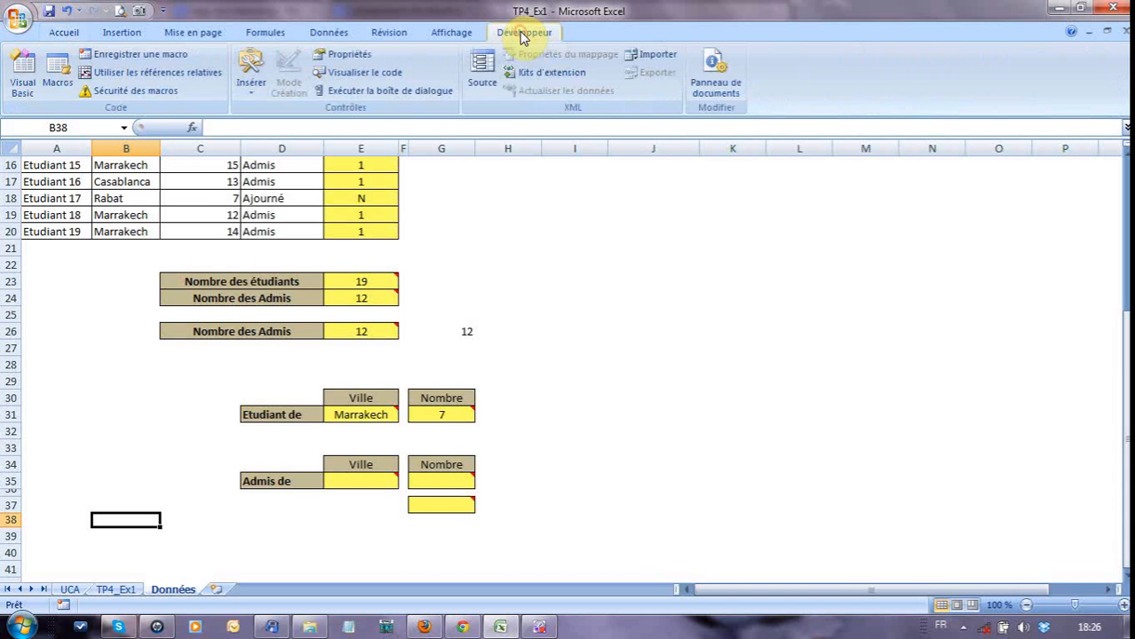
pyautogui.click(250, 93)
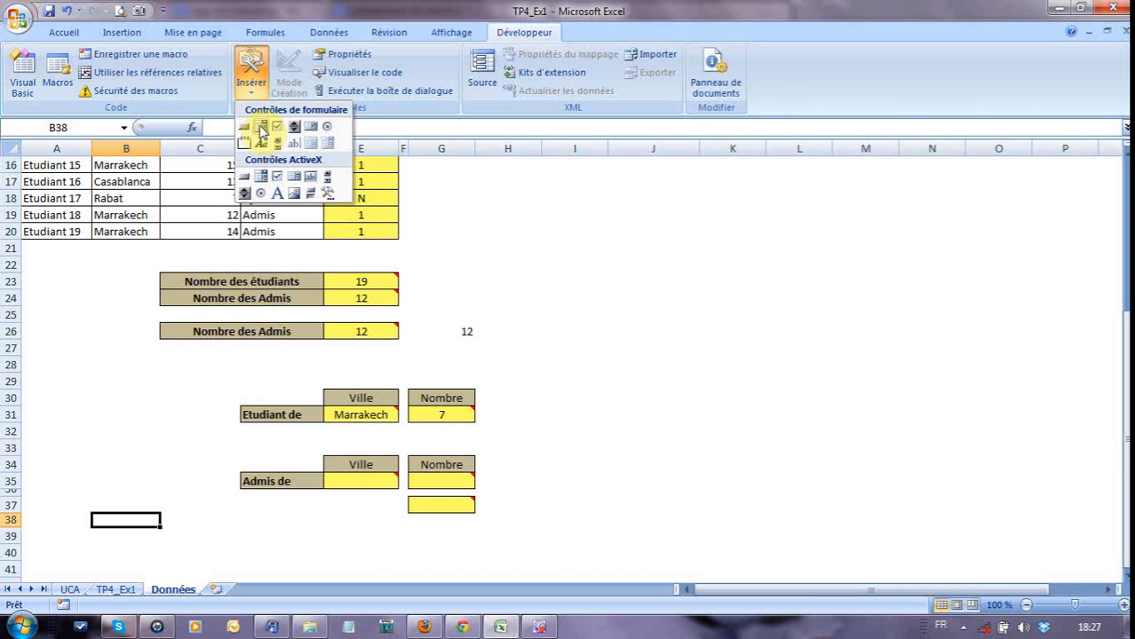
pyautogui.click(261, 128)
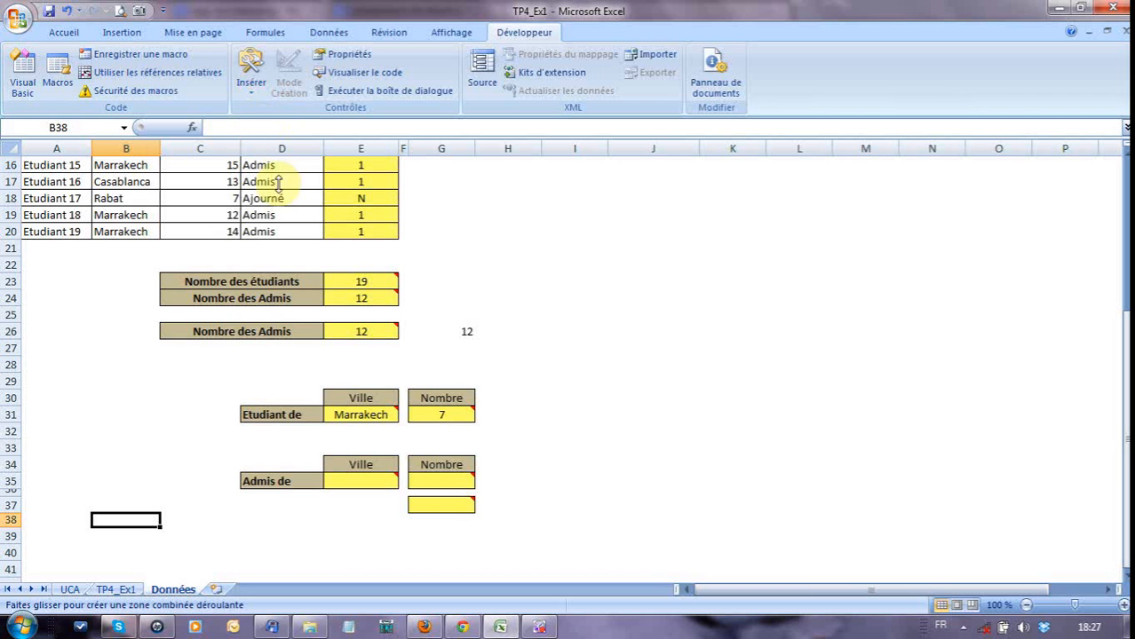
pyautogui.moveTo(53, 475); pyautogui.dragTo(203, 479)
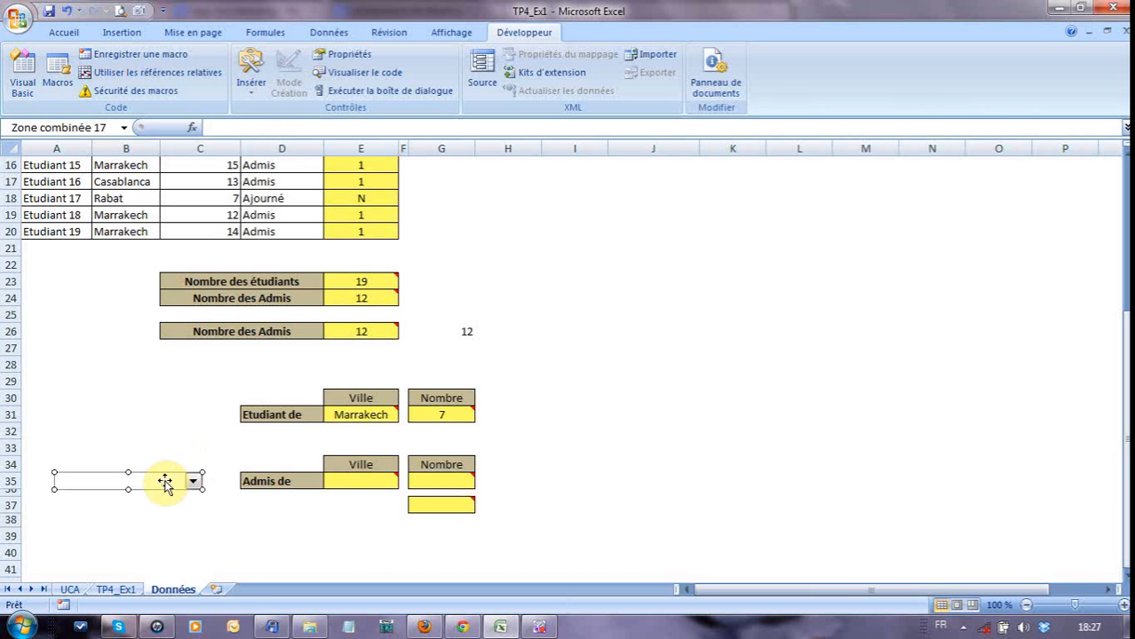
pyautogui.click(145, 503)
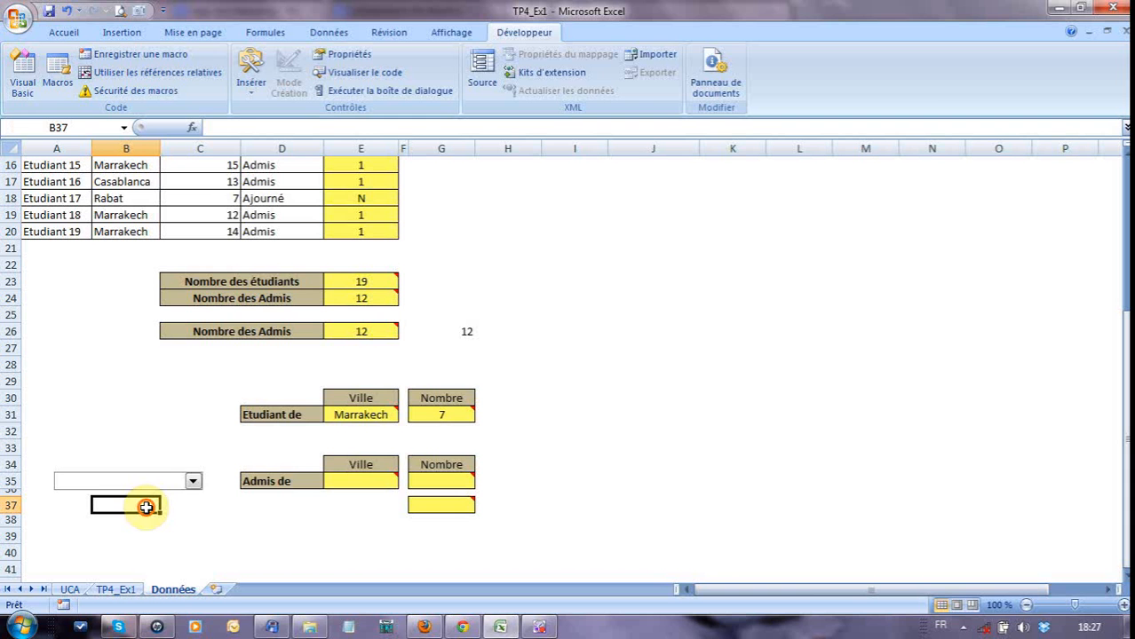
# Step: Examine the new combo box's drop-down, the font list as a comparison, and the Liste des Villes in column J
pyautogui.click(194, 489)
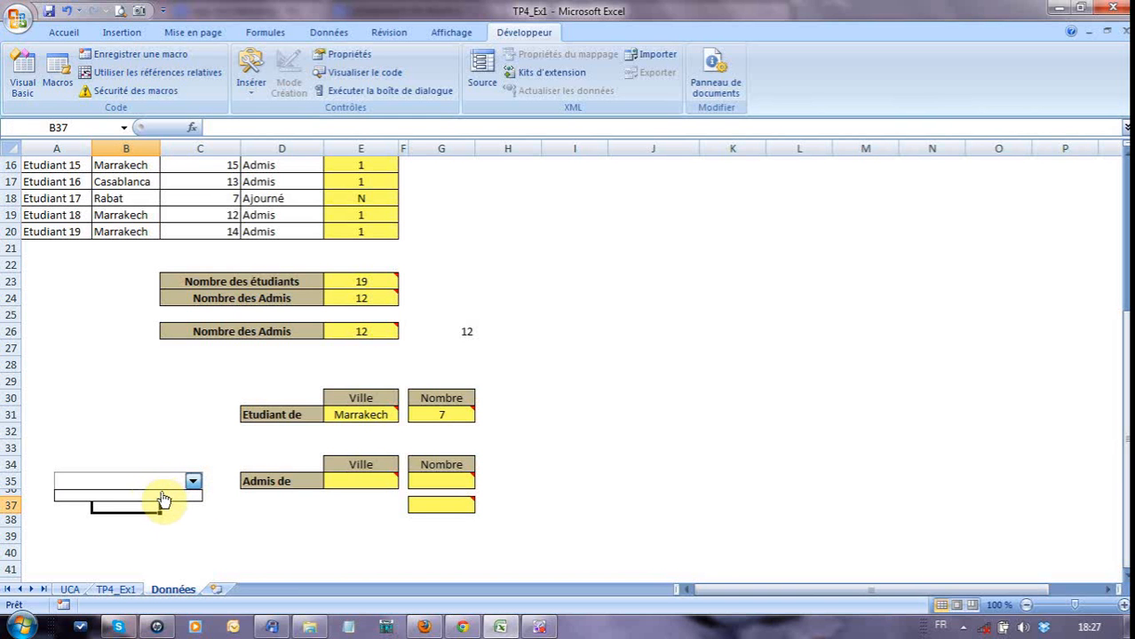
pyautogui.click(68, 35)
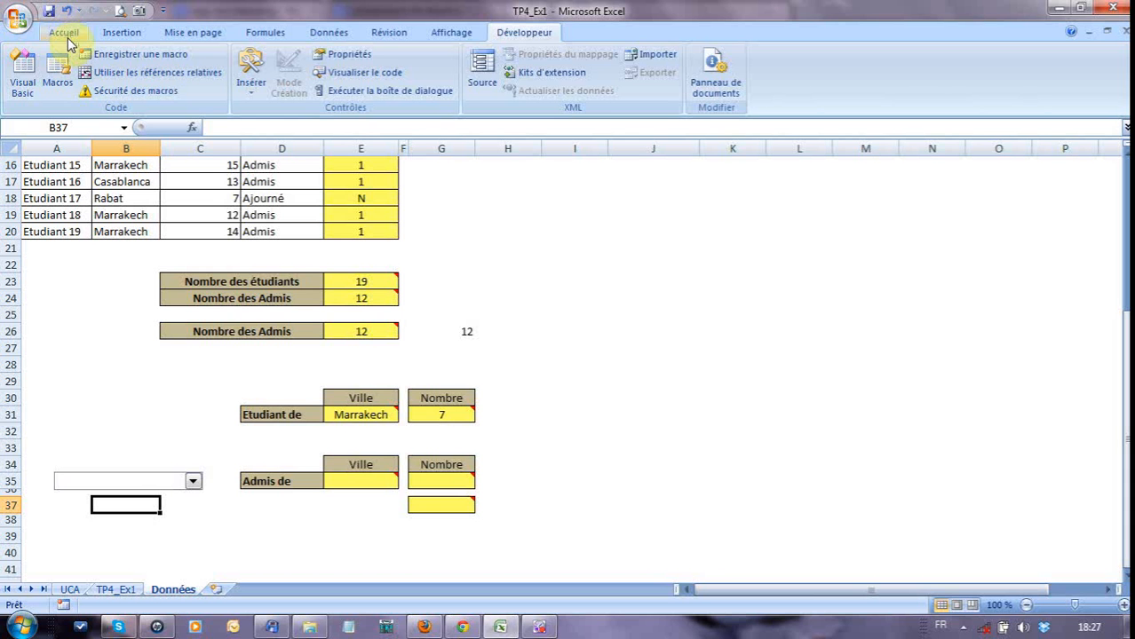
pyautogui.click(66, 36)
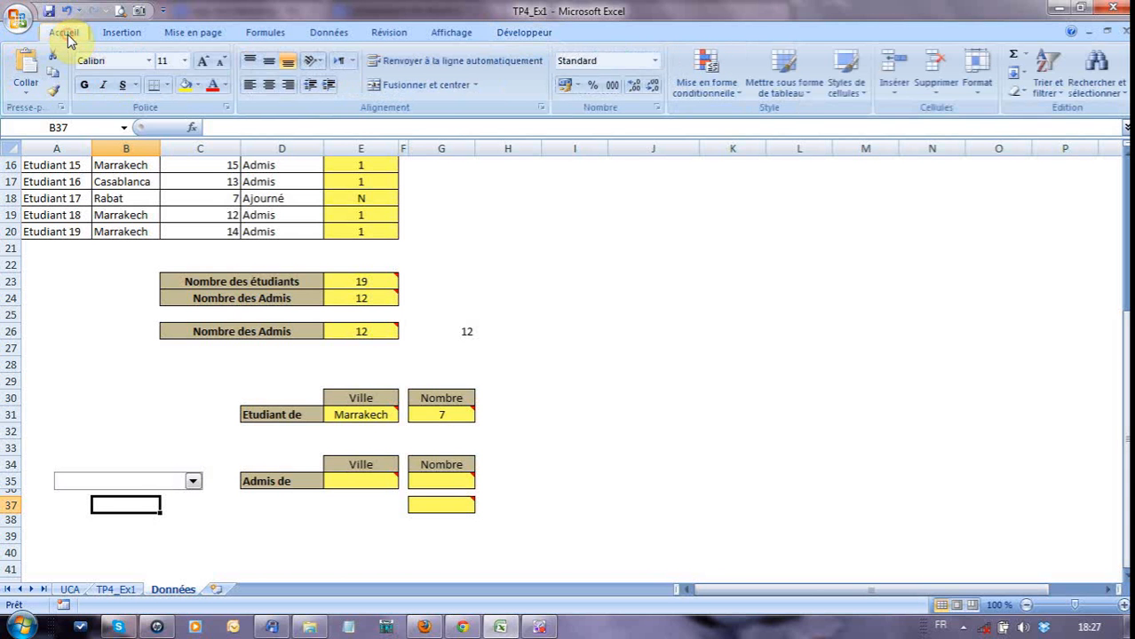
pyautogui.click(148, 62)
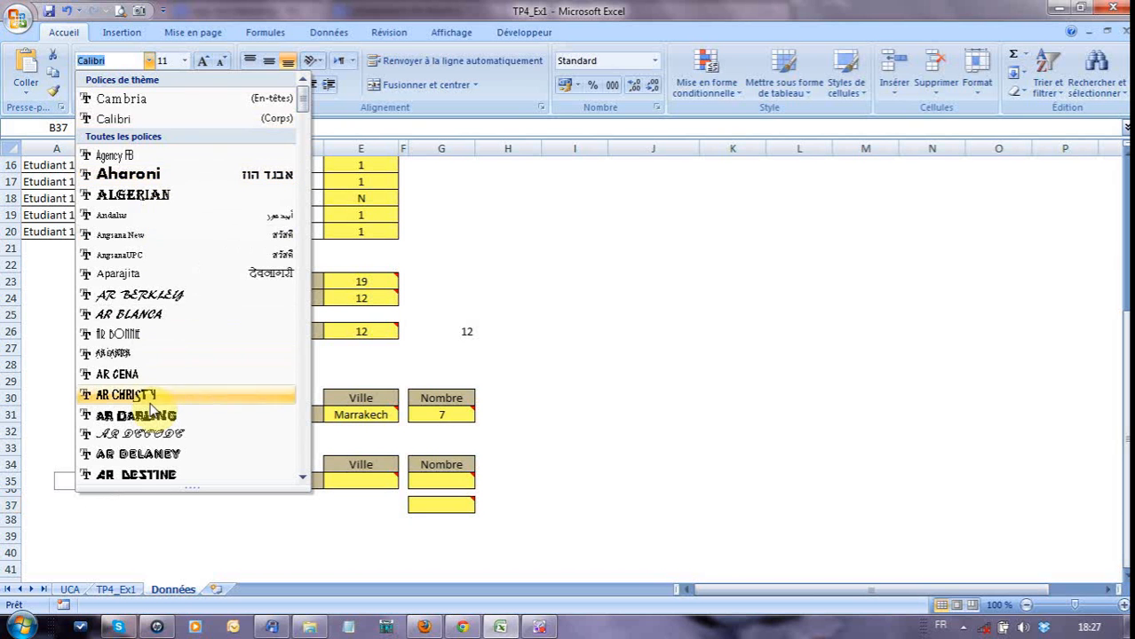
pyautogui.click(148, 62)
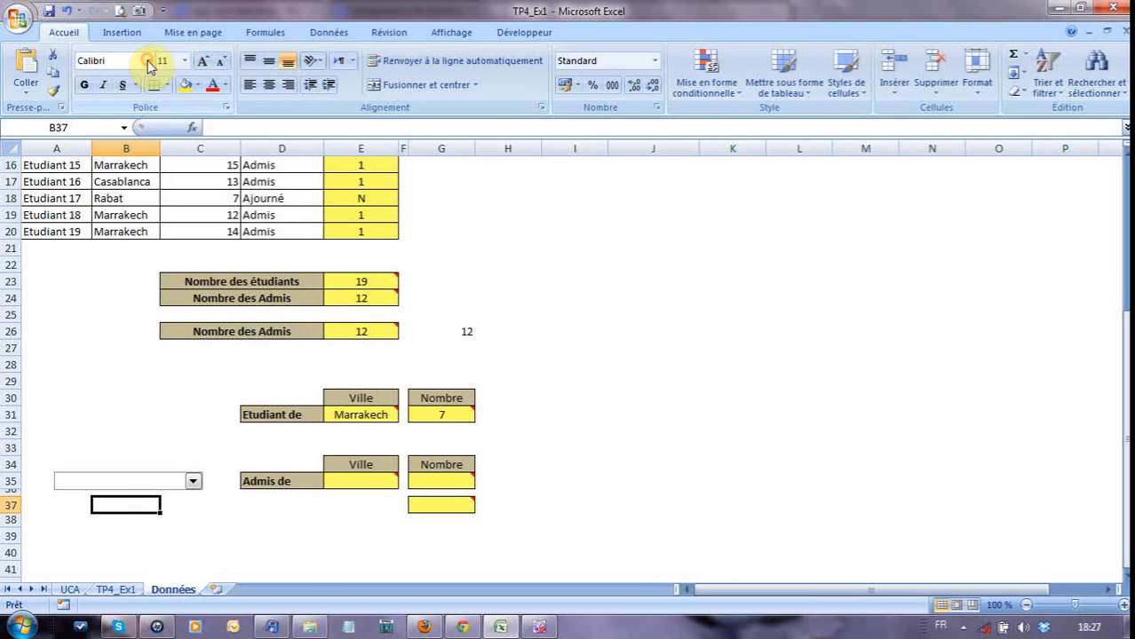
pyautogui.click(193, 484)
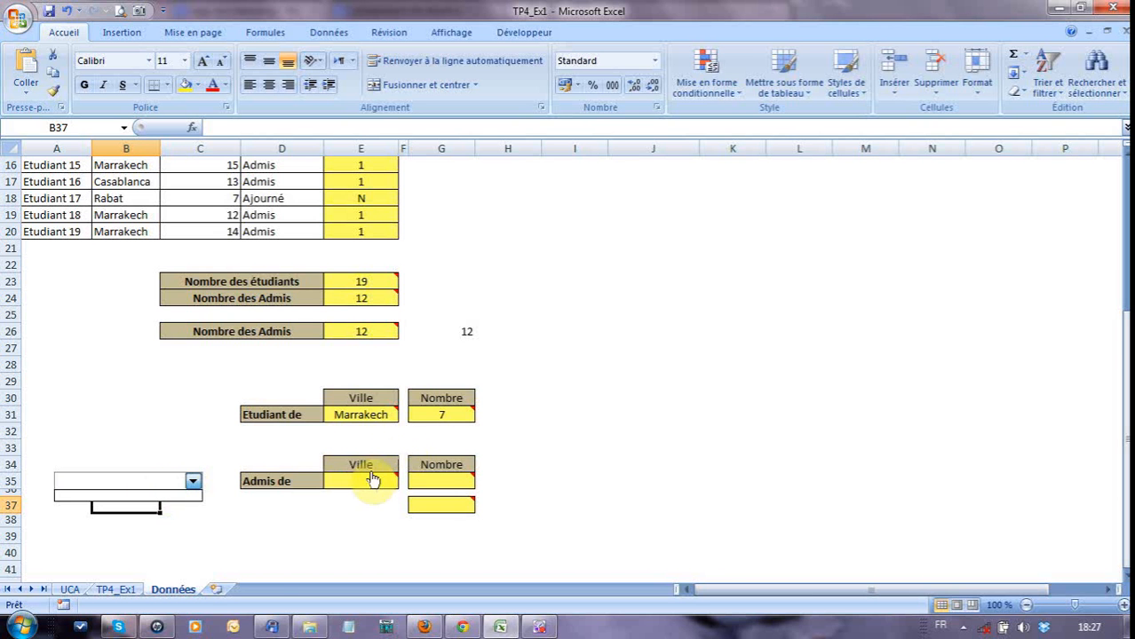
pyautogui.scroll(2, 692, 328)
pyautogui.scroll(3, 692, 328)
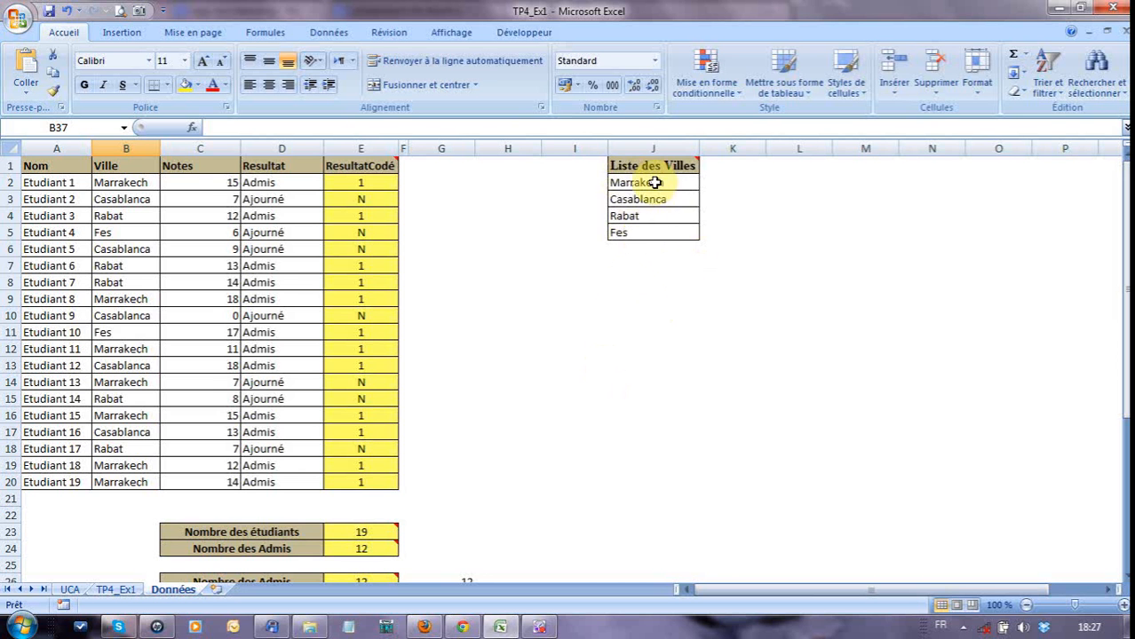
pyautogui.scroll(-6, 559, 359)
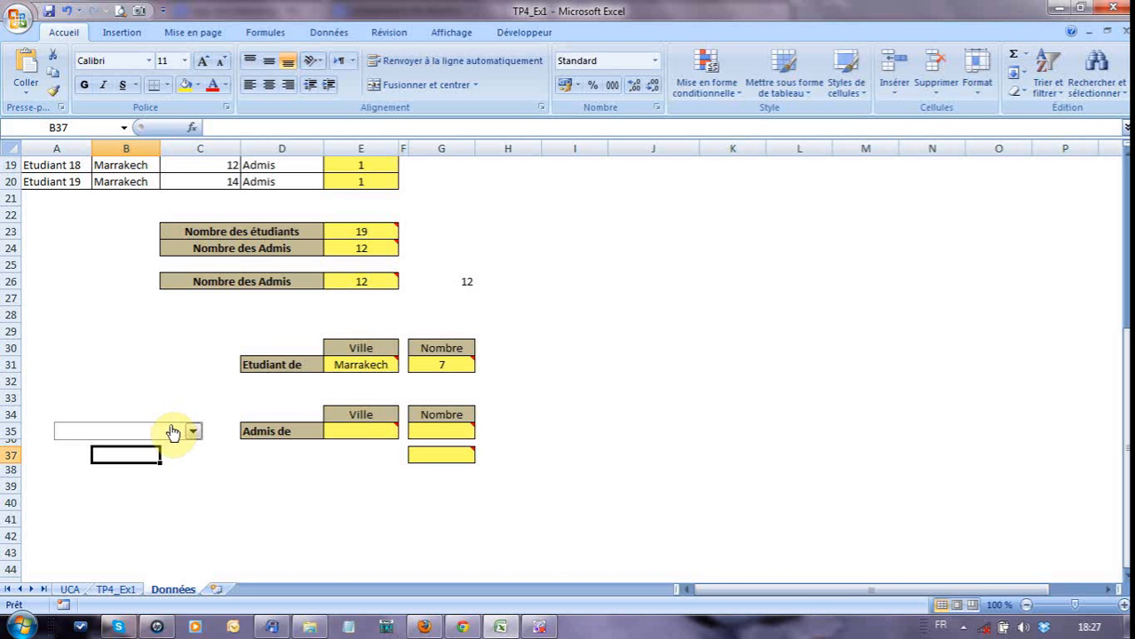
# Step: Set the combo box's input range to the city names in $J$2:$J$5 in its control format
pyautogui.rightClick(173, 433)
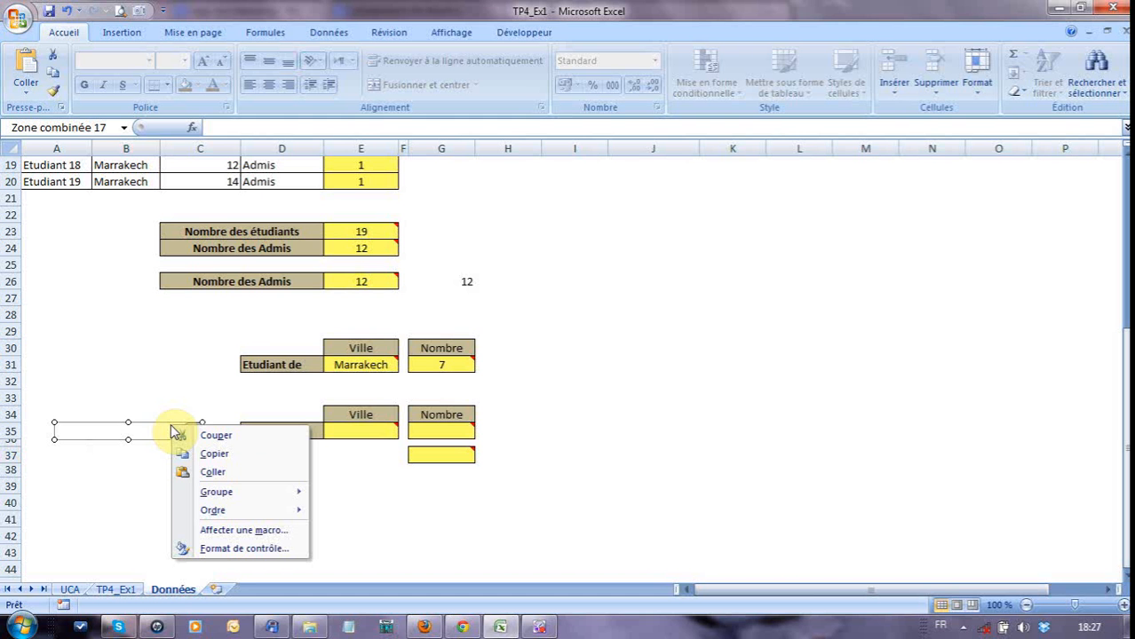
pyautogui.click(245, 551)
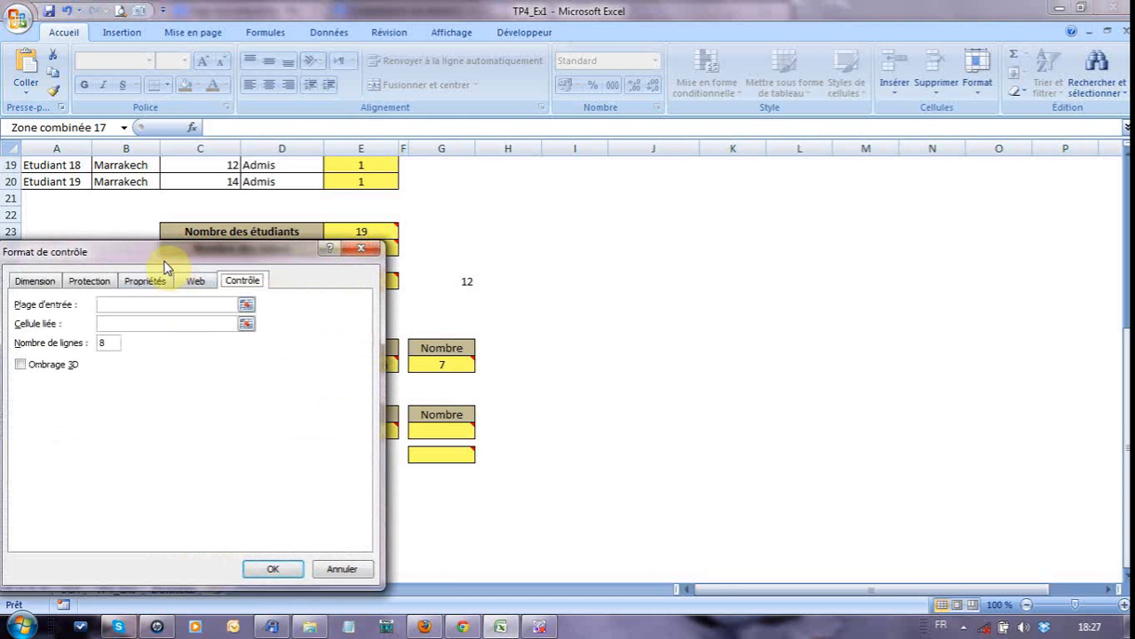
pyautogui.moveTo(165, 259); pyautogui.dragTo(759, 222)
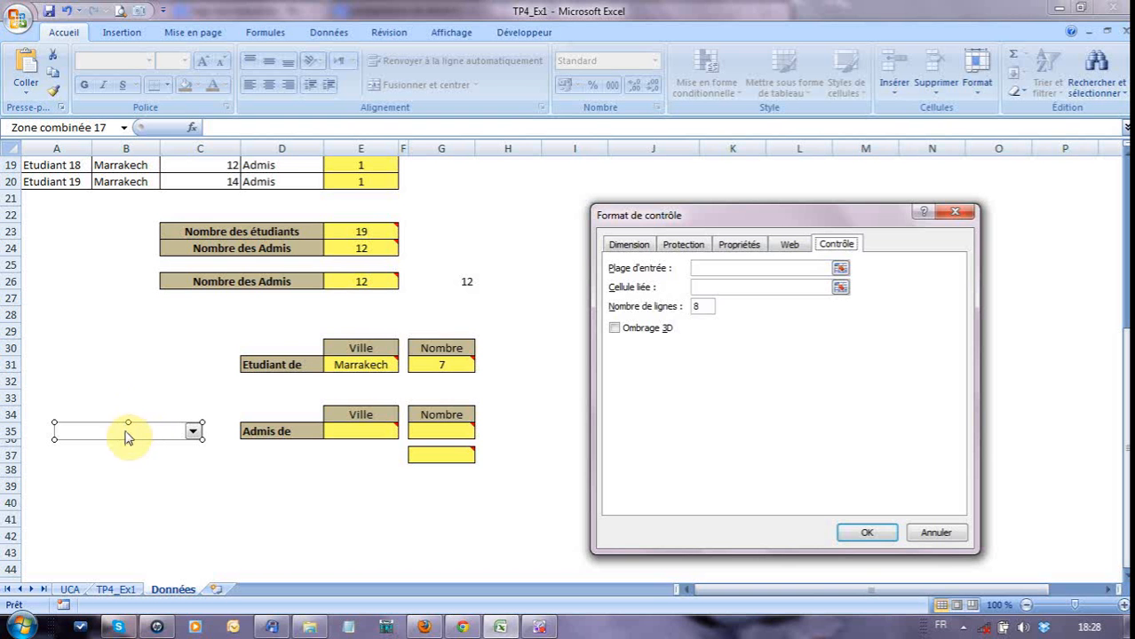
pyautogui.click(841, 270)
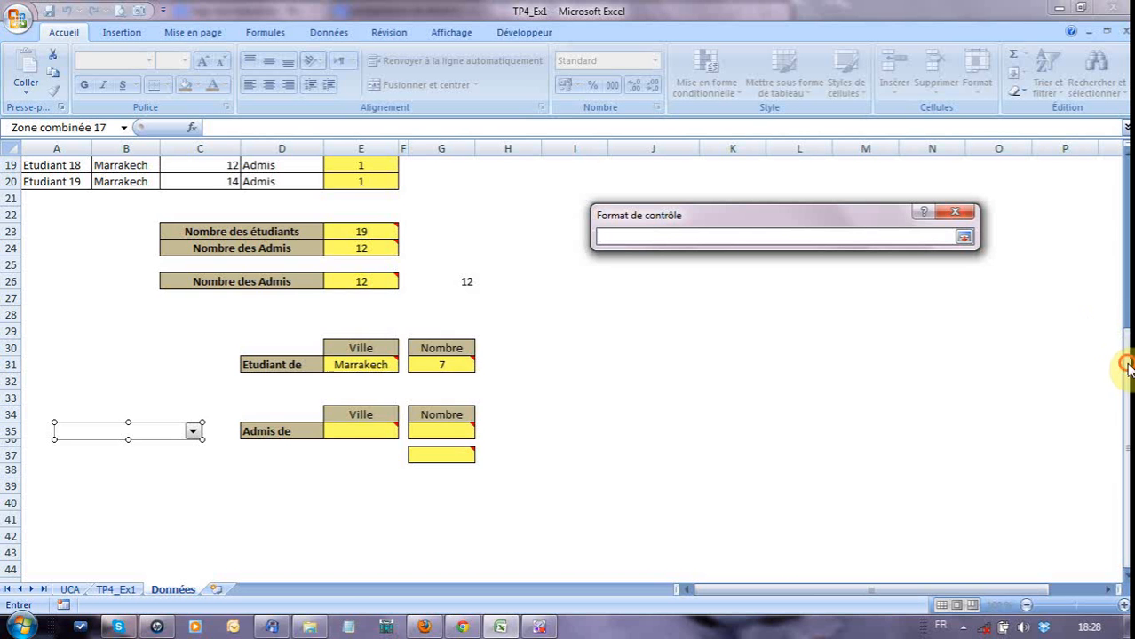
pyautogui.moveTo(1126, 362); pyautogui.dragTo(1120, 169)
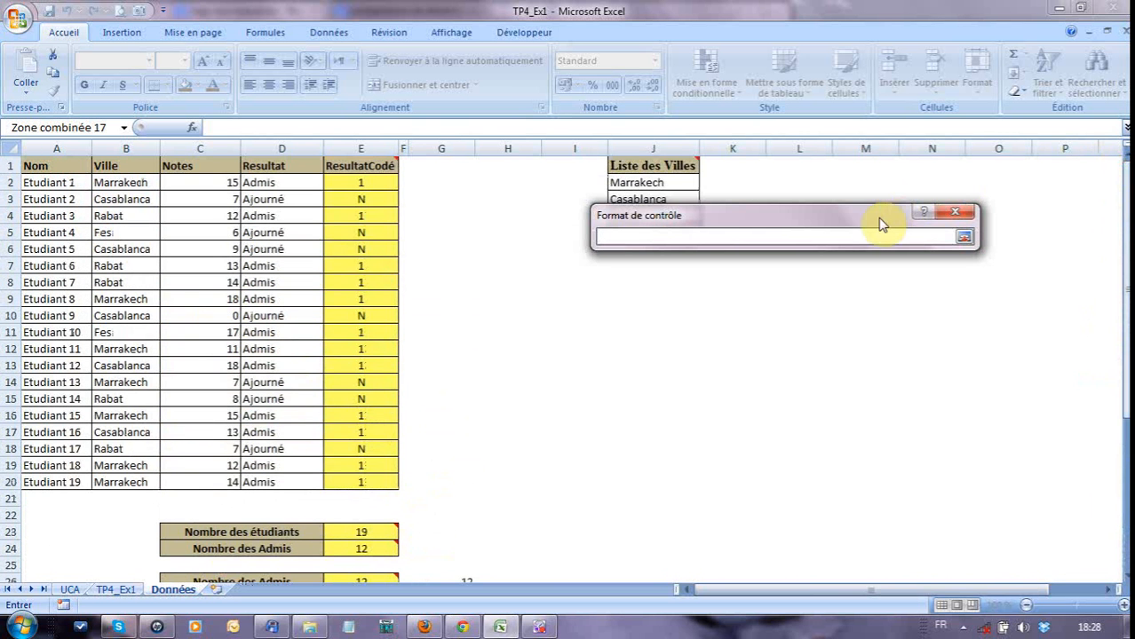
pyautogui.moveTo(875, 217); pyautogui.dragTo(847, 309)
pyautogui.moveTo(644, 189); pyautogui.dragTo(646, 234)
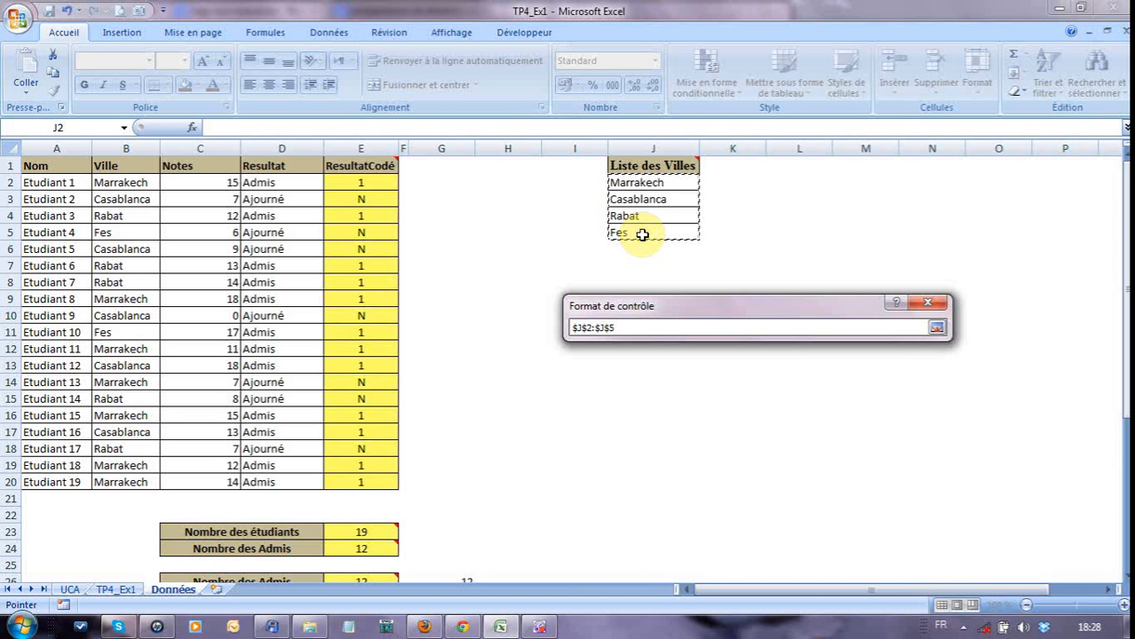
pyautogui.click(937, 327)
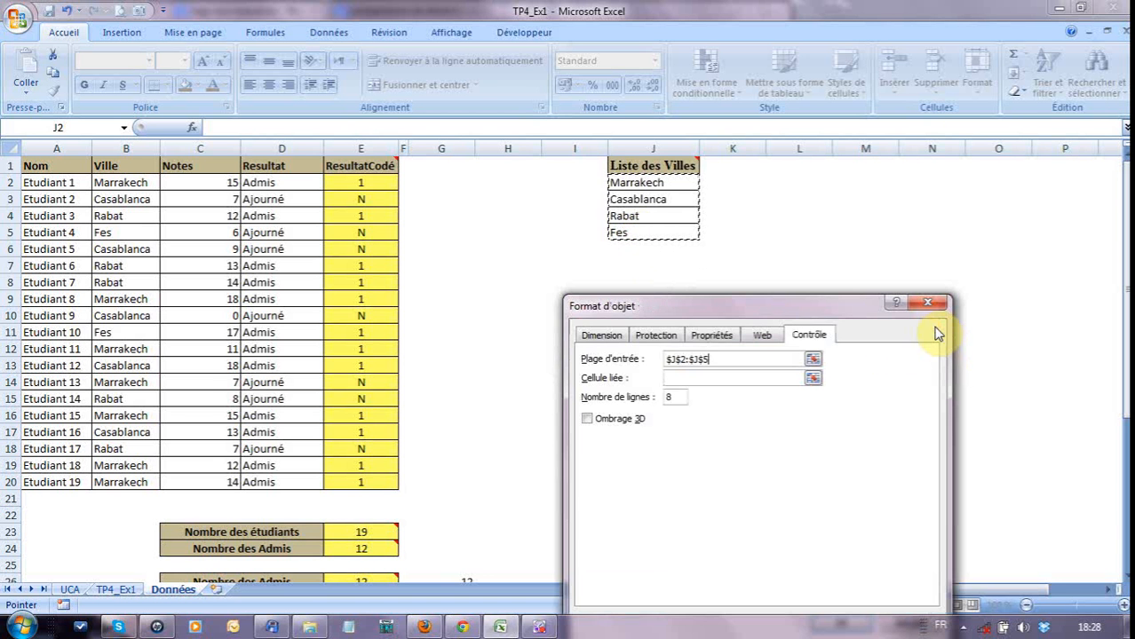
# Step: Link the combo box to cell $A$32, apply the control format and deselect the box
pyautogui.moveTo(1128, 273); pyautogui.dragTo(1128, 298)
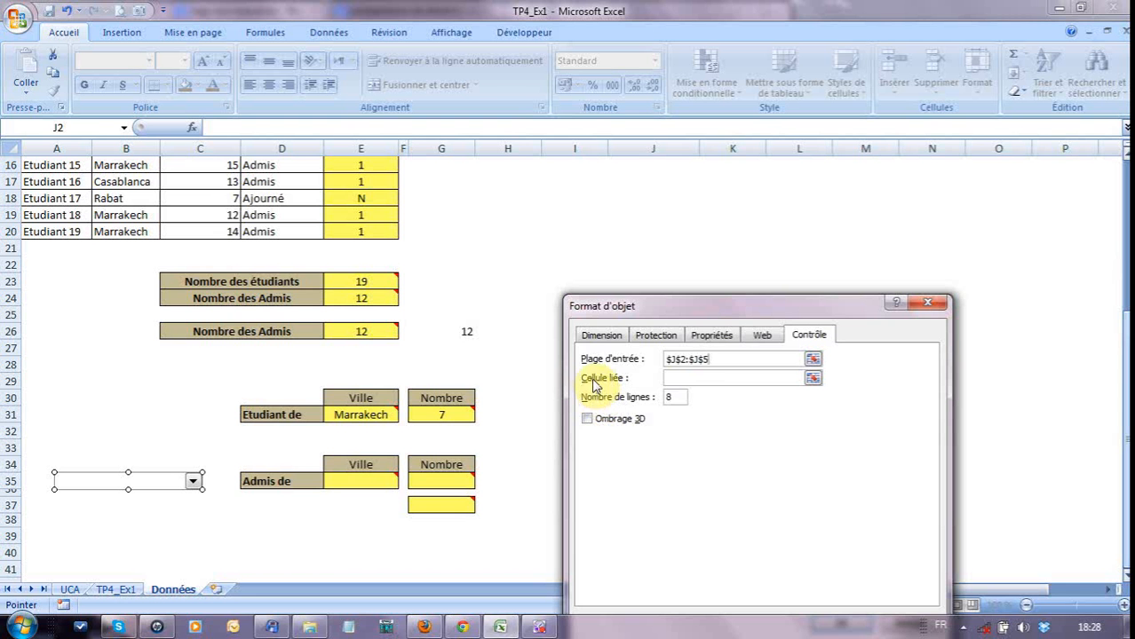
pyautogui.click(679, 380)
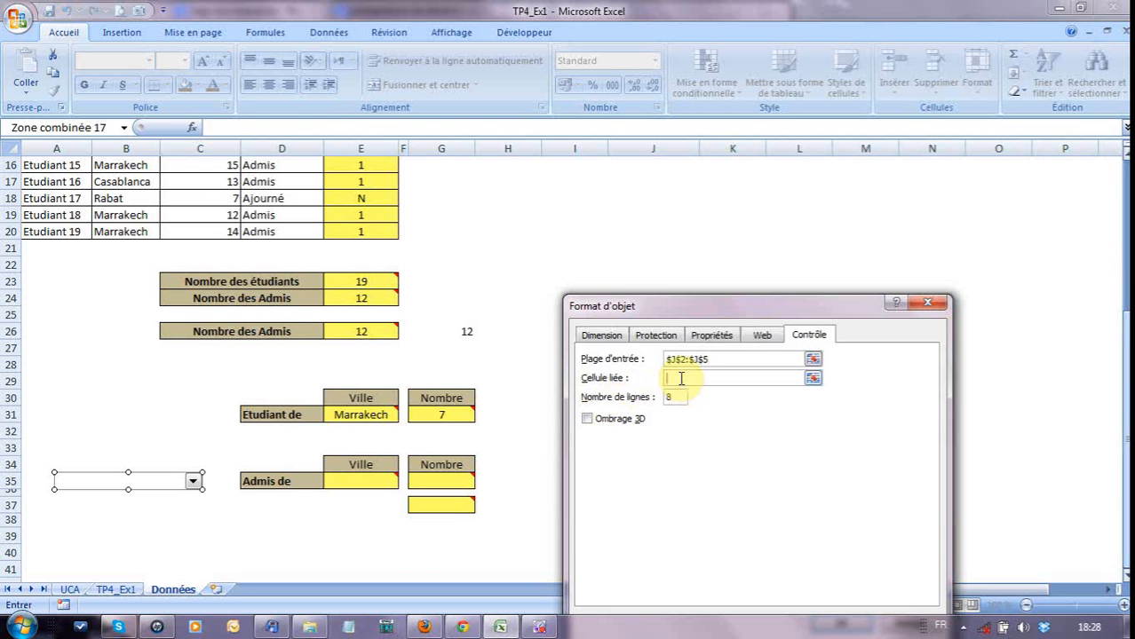
pyautogui.click(31, 432)
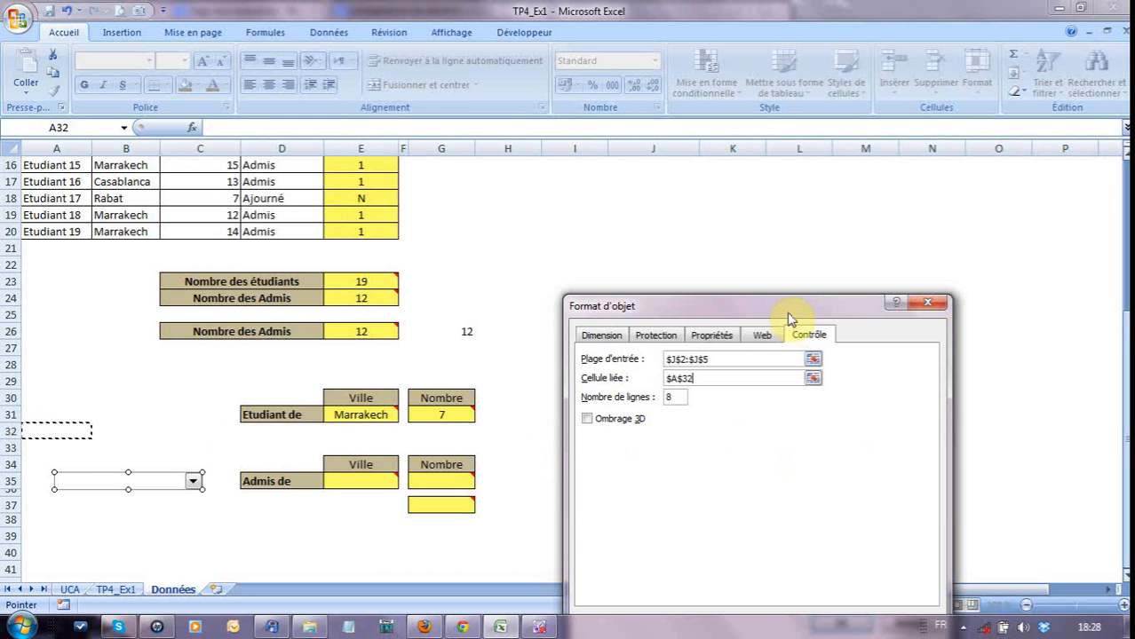
pyautogui.moveTo(788, 309); pyautogui.dragTo(800, 182)
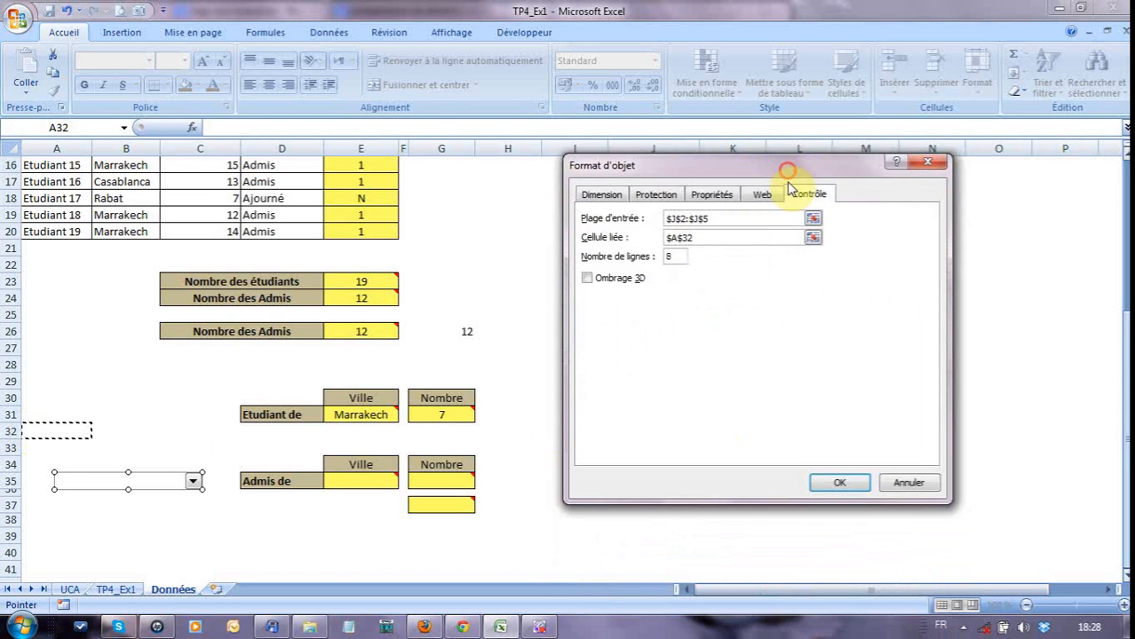
pyautogui.click(840, 481)
pyautogui.click(93, 550)
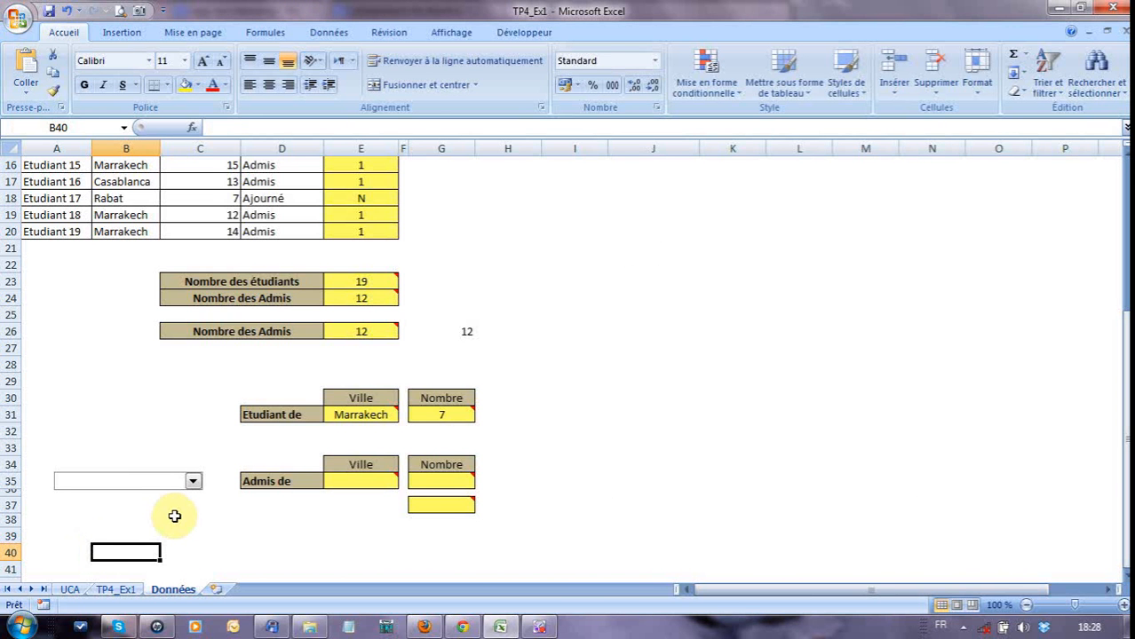
# Step: Test the combo box by choosing Casablanca, Rabat, Marrakech and finally Fes
pyautogui.click(193, 482)
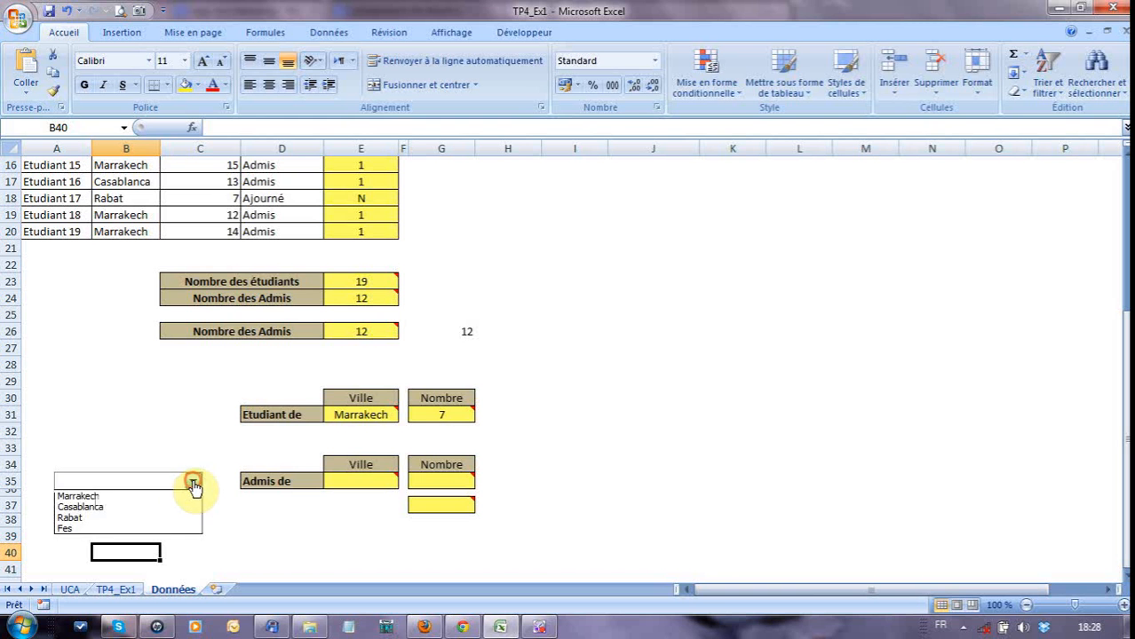
pyautogui.click(93, 507)
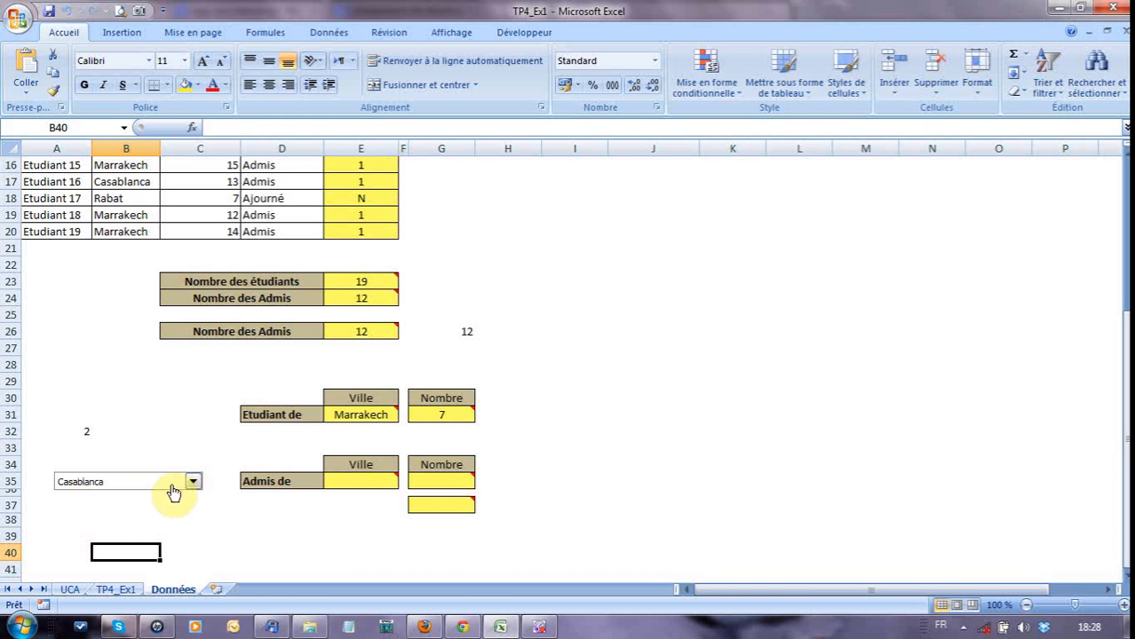
pyautogui.click(192, 481)
pyautogui.click(126, 518)
pyautogui.click(192, 482)
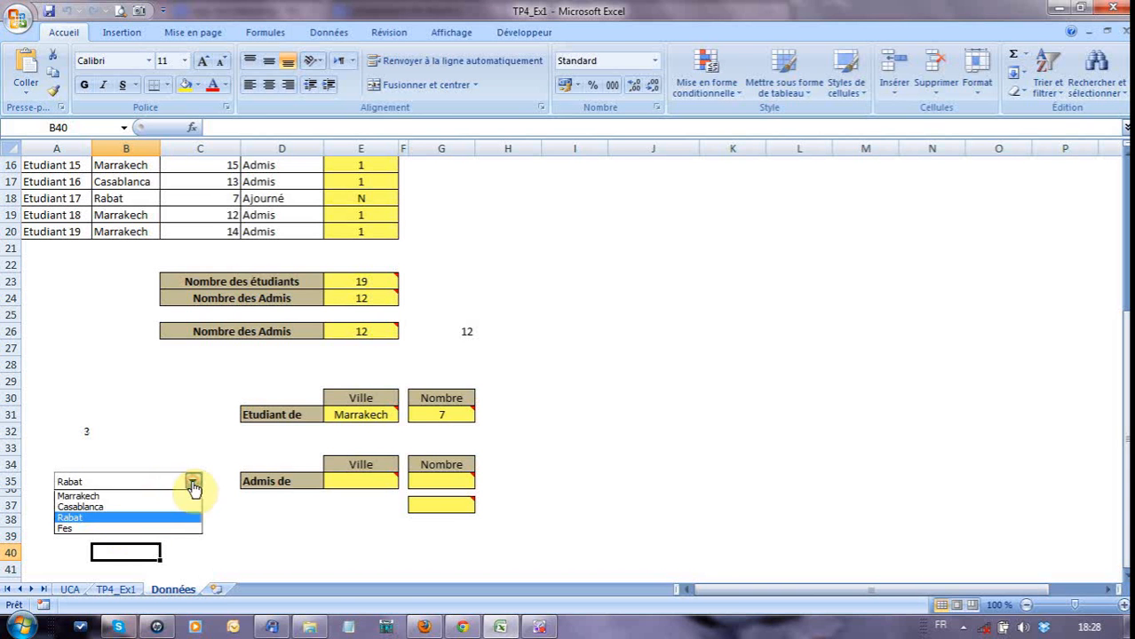
pyautogui.click(149, 496)
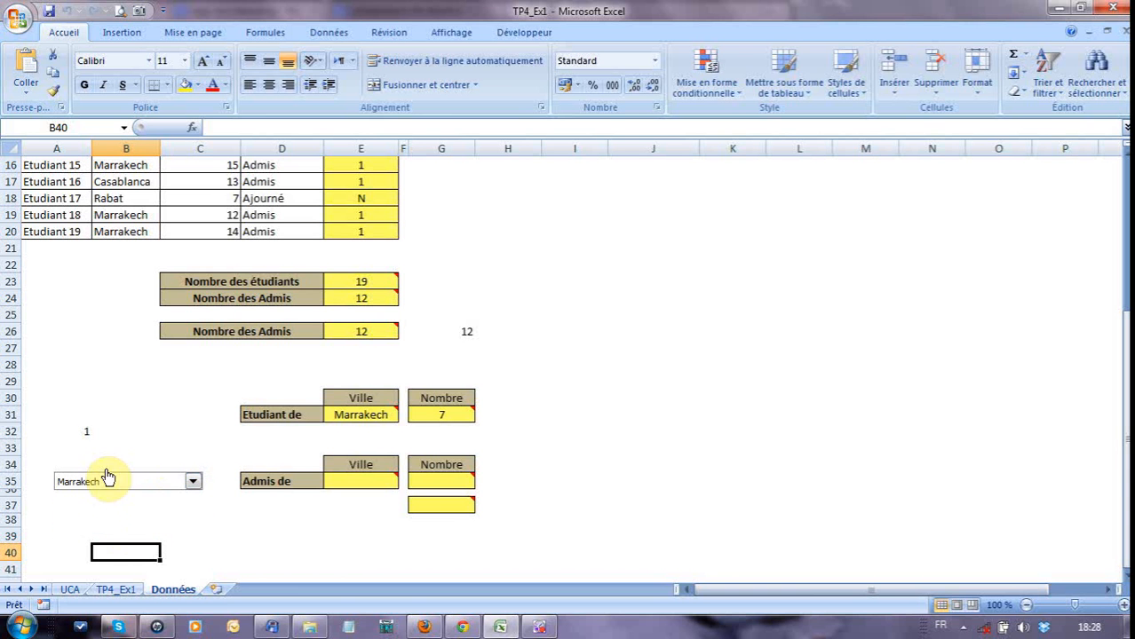
pyautogui.click(193, 482)
pyautogui.click(152, 529)
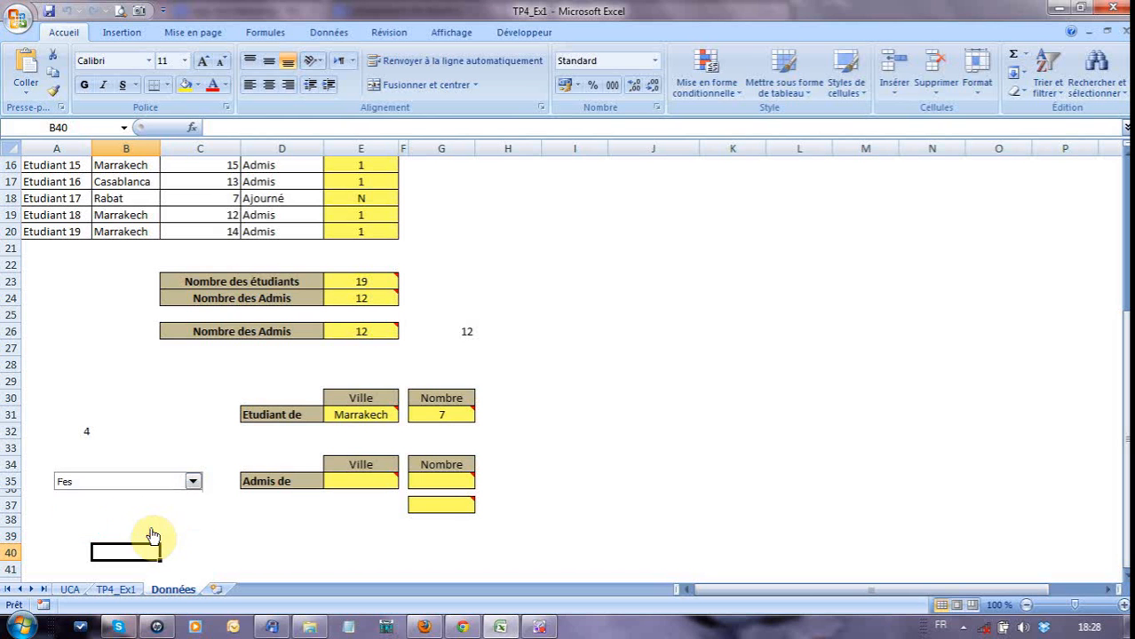
# Step: Choose Marrakech in the combo box, compare the linked cell A32 with the Liste des Villes order, and choose Fes again
pyautogui.click(192, 483)
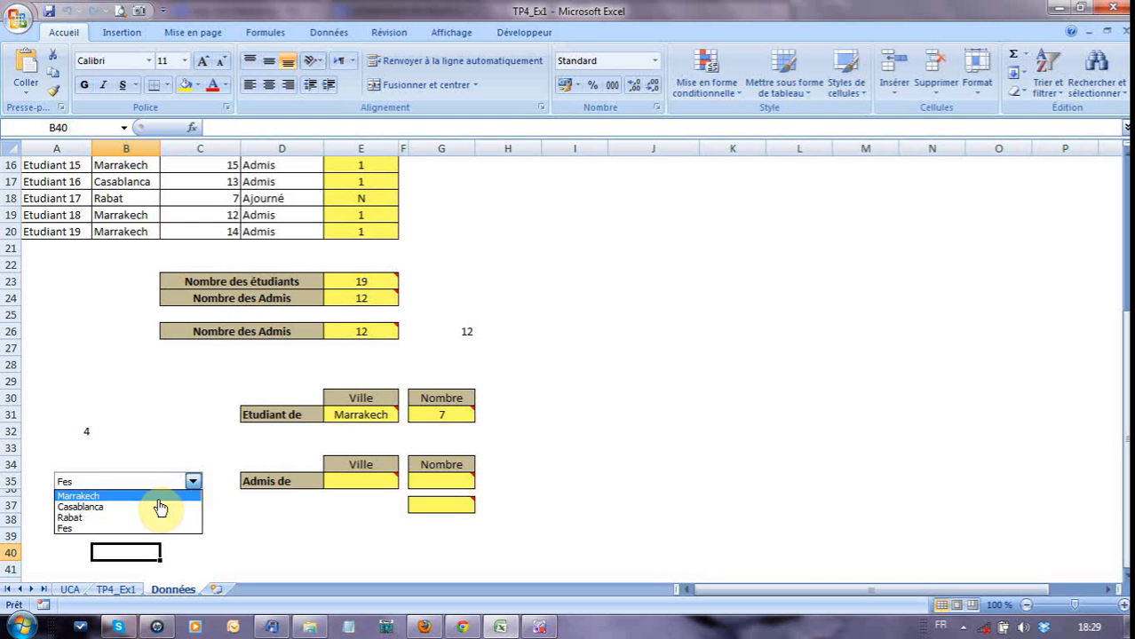
pyautogui.click(158, 500)
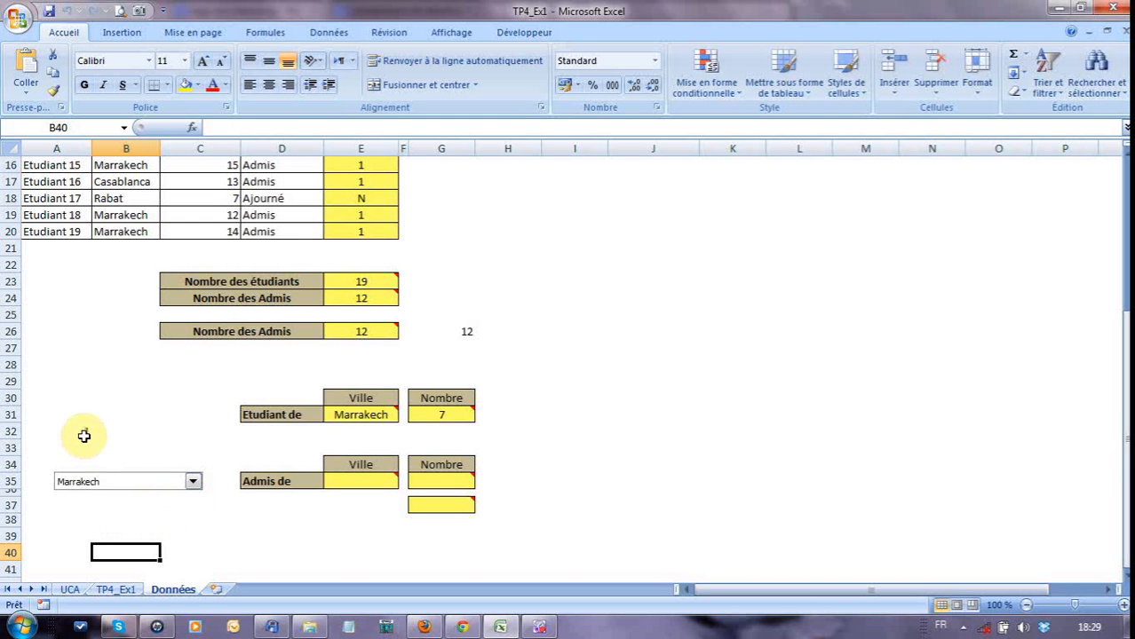
pyautogui.scroll(3, 735, 444)
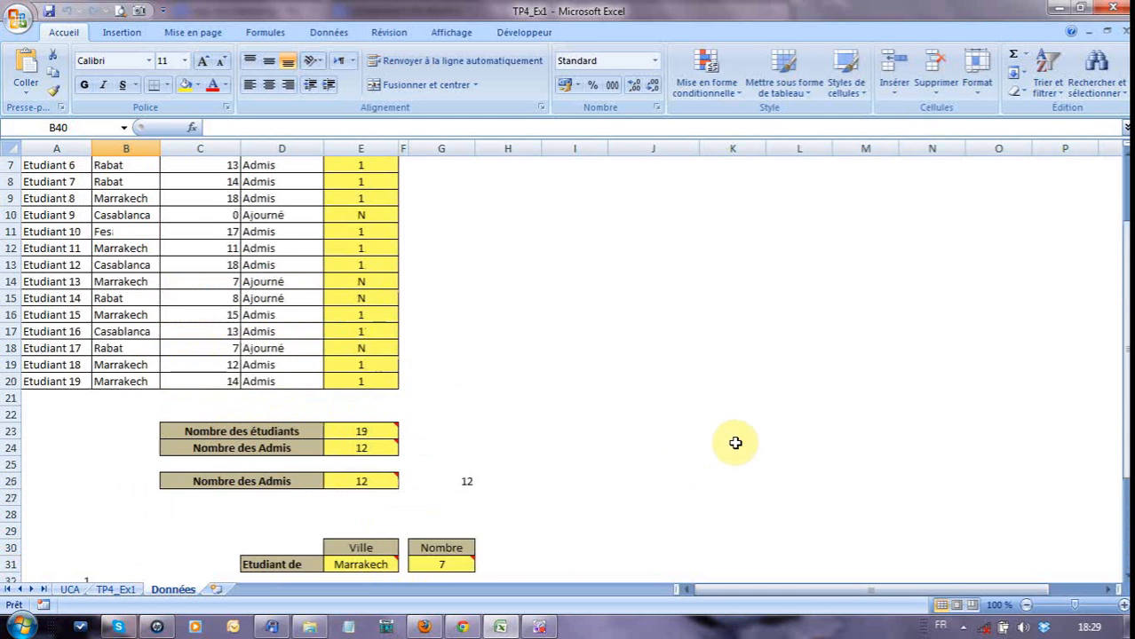
pyautogui.scroll(2, 736, 443)
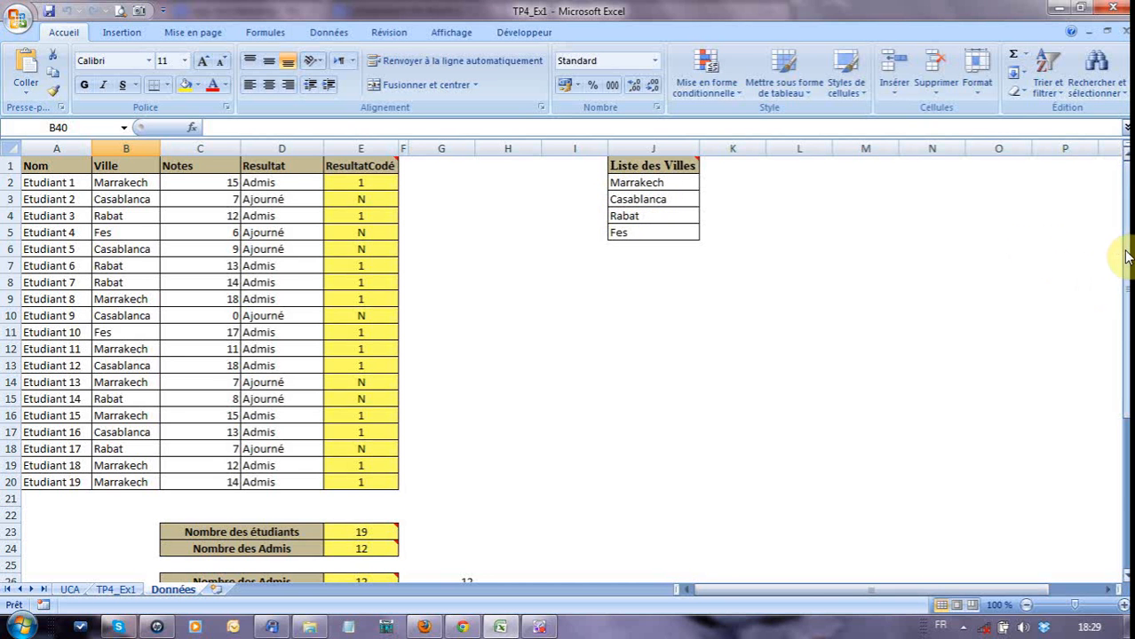
pyautogui.moveTo(1126, 258); pyautogui.dragTo(1126, 271)
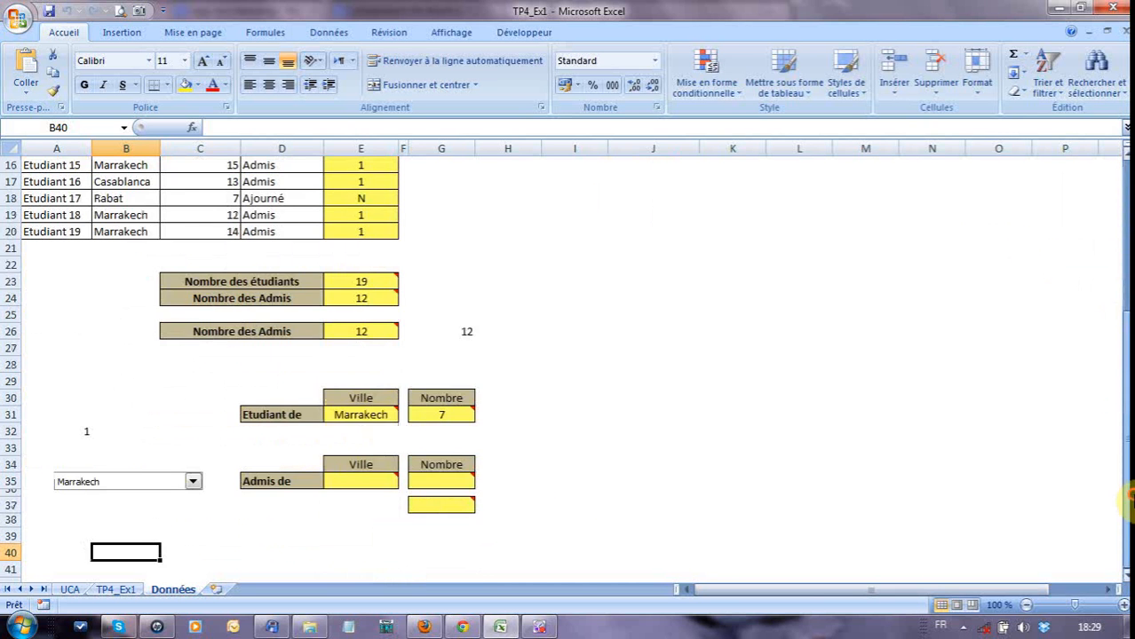
pyautogui.click(194, 484)
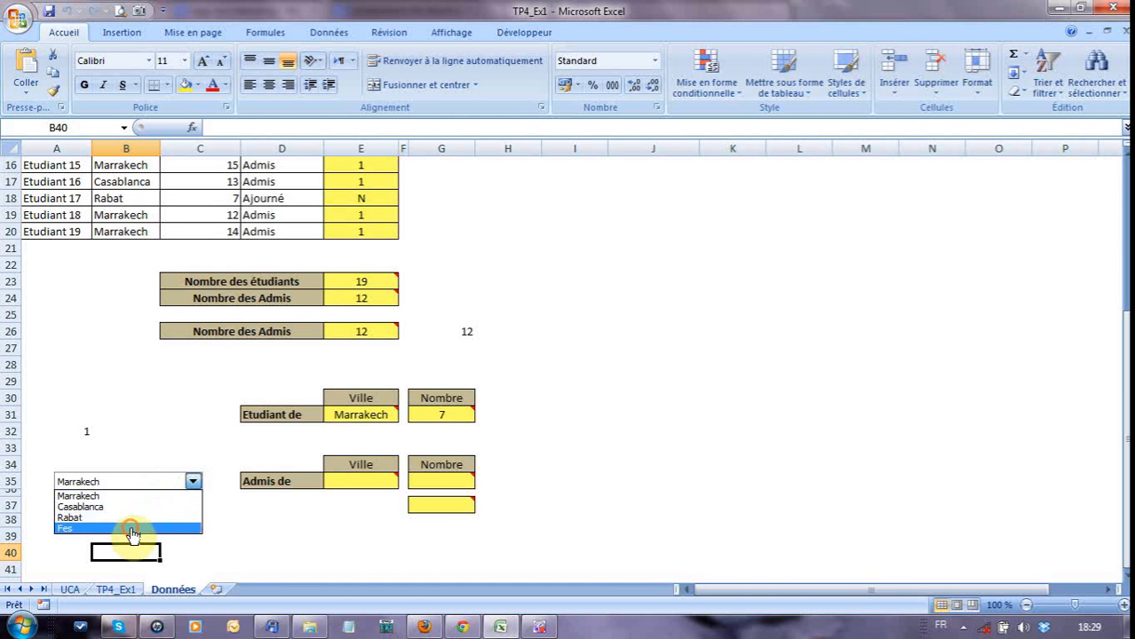
pyautogui.click(131, 530)
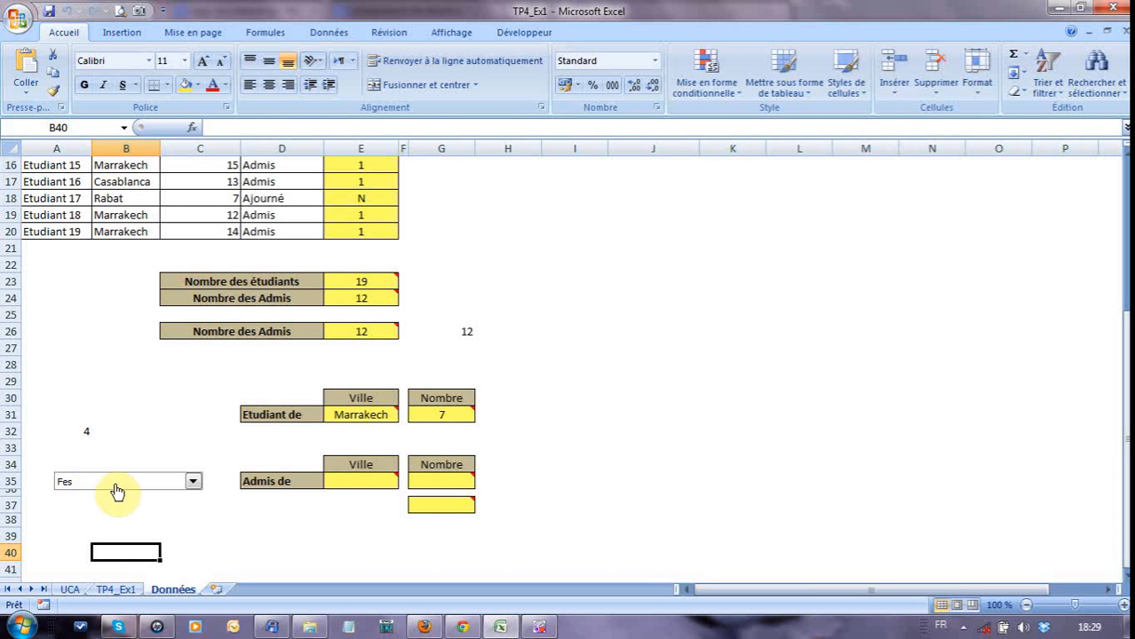
# Step: Review the linked cell A32 and the input range and cell link in the combo box's control format
pyautogui.moveTo(352, 477)
pyautogui.click(71, 431)
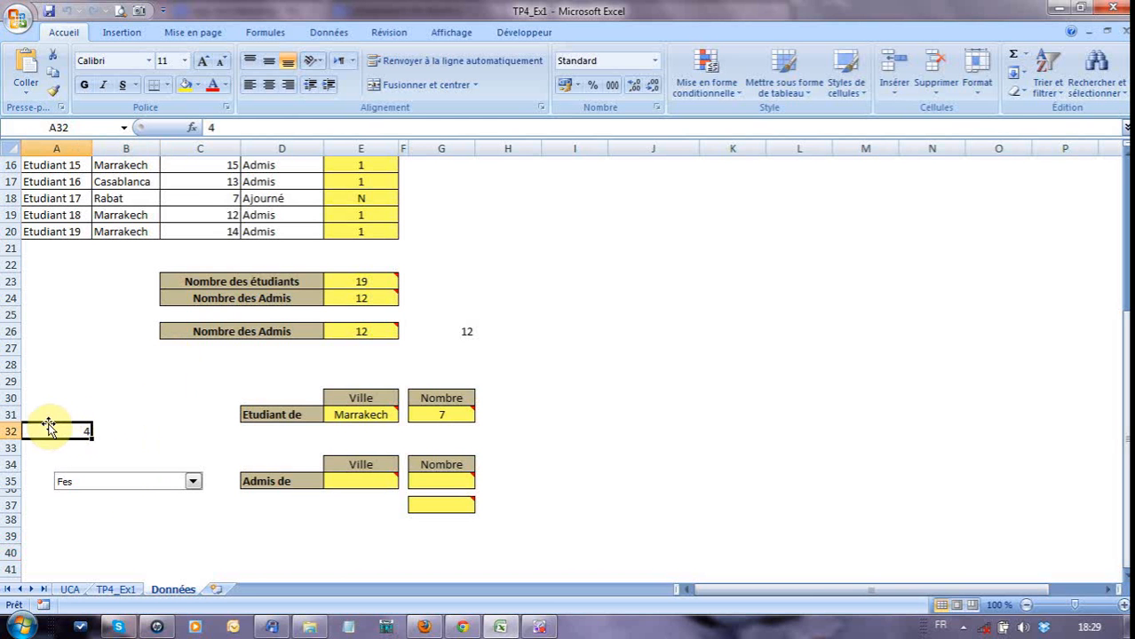
pyautogui.rightClick(127, 481)
pyautogui.click(160, 472)
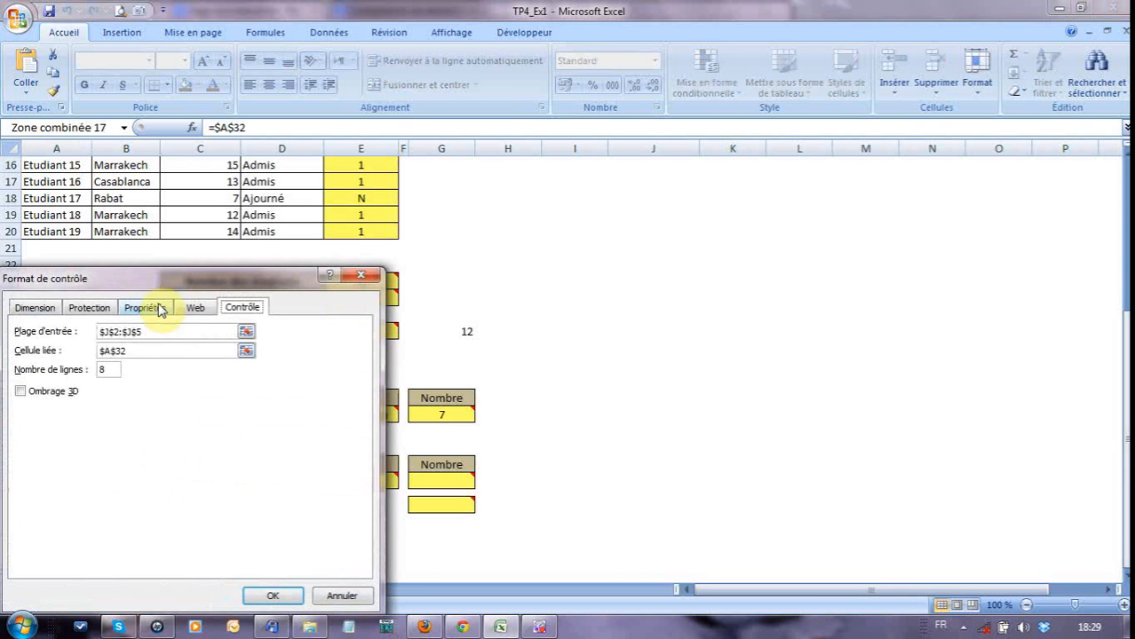
pyautogui.moveTo(152, 284); pyautogui.dragTo(743, 193)
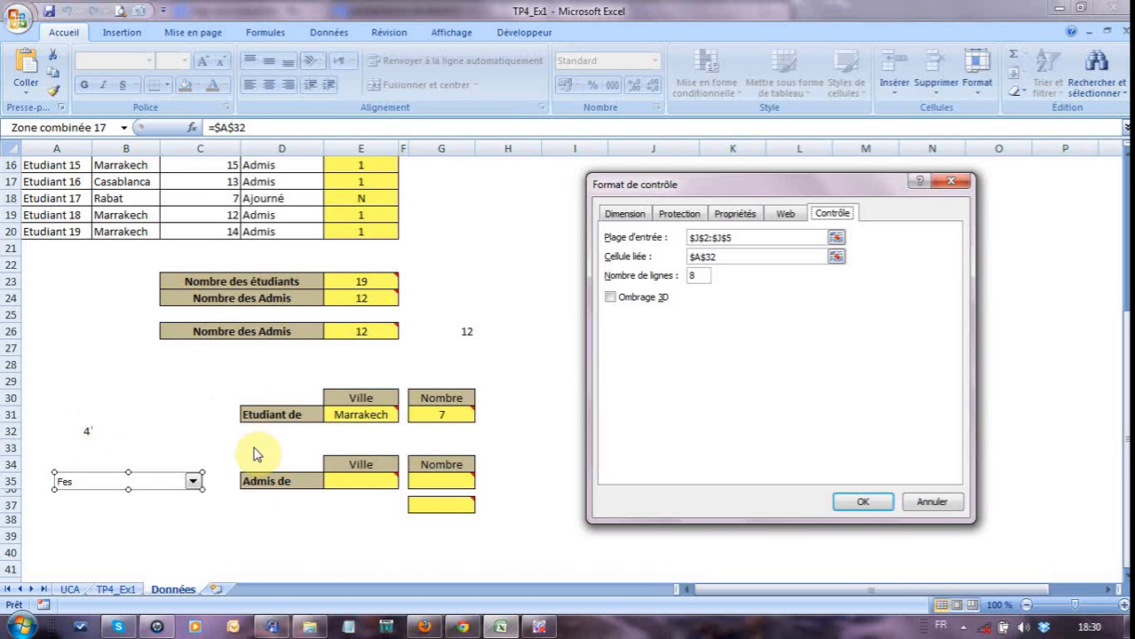
pyautogui.click(867, 505)
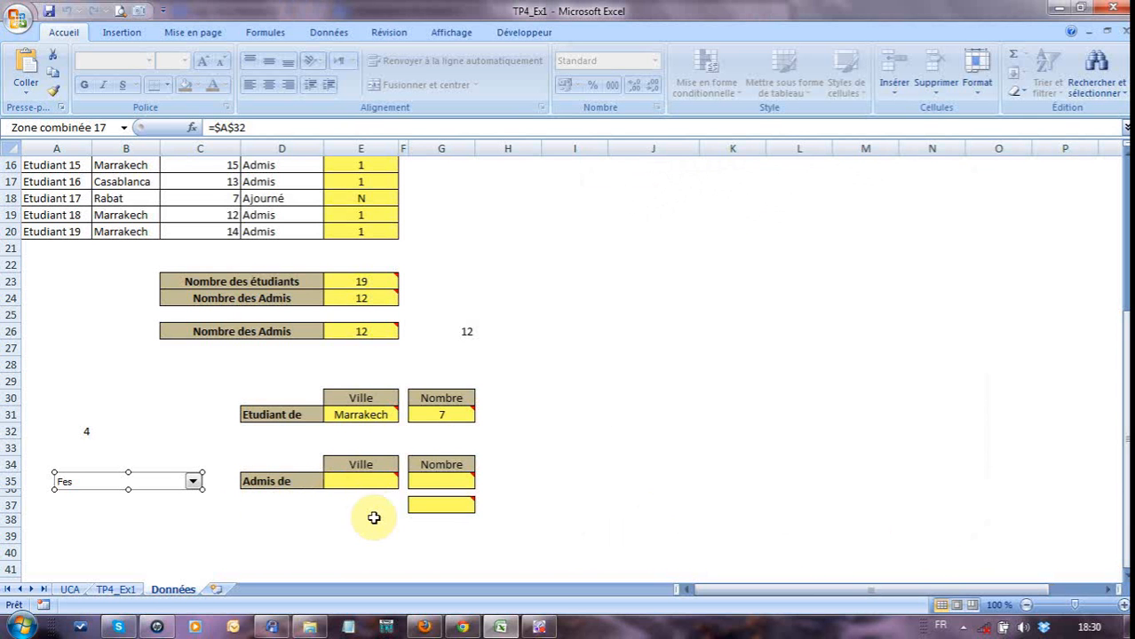
# Step: Start an INDEX formula in the Ville cell E35 of the "Admis de" table, with the city list J2:J5 as its matrix
pyautogui.click(364, 480)
pyautogui.moveTo(351, 481)
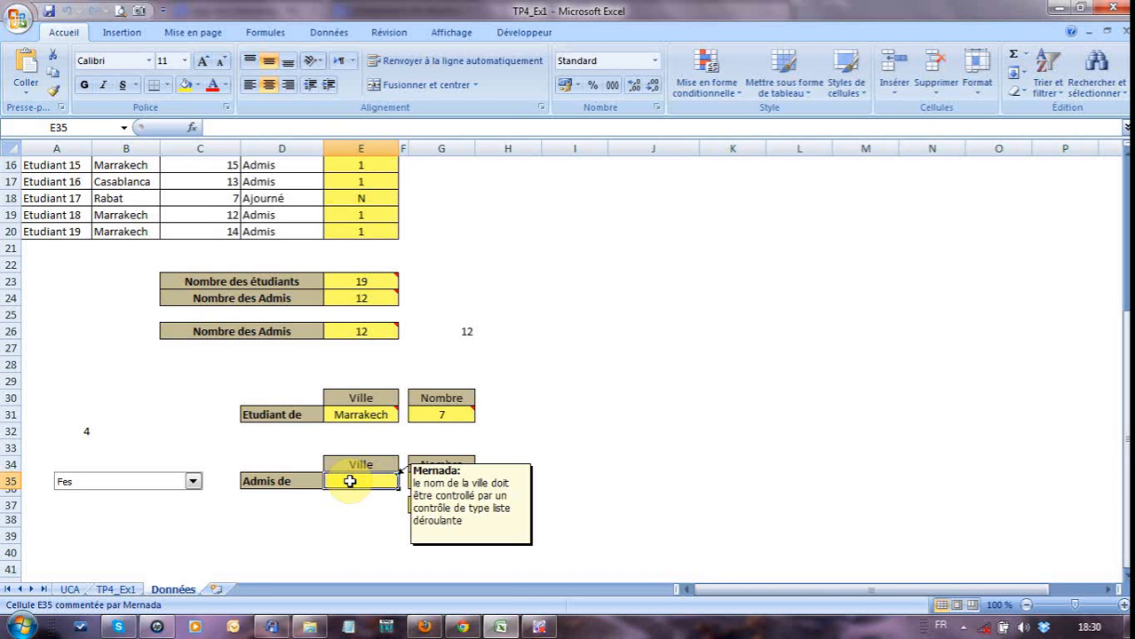
pyautogui.write('=i')
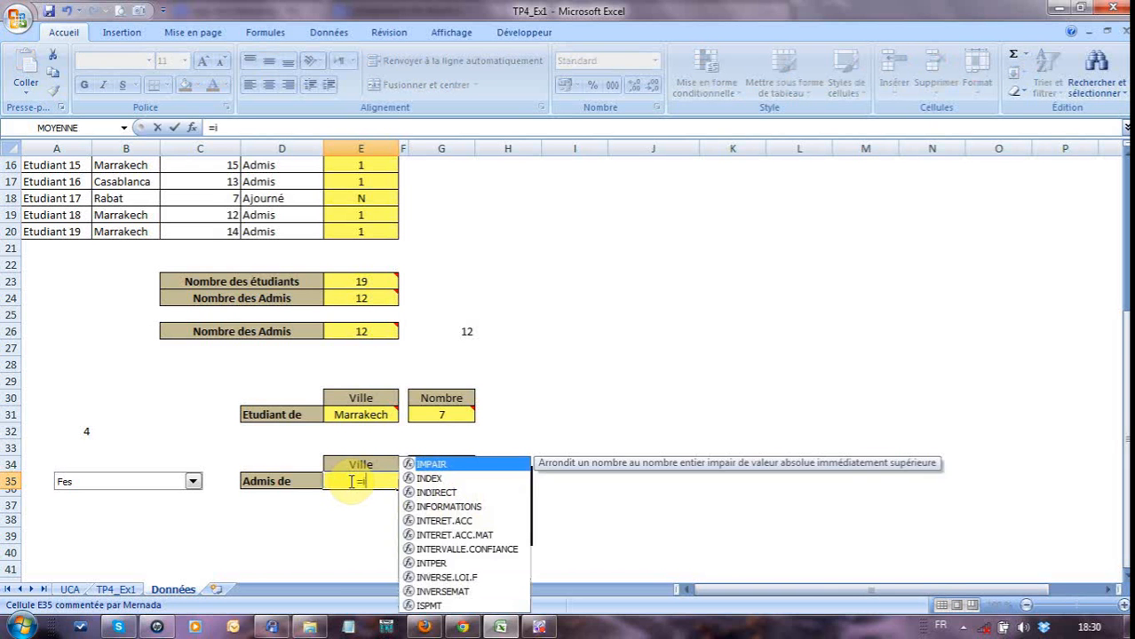
pyautogui.write('ndex(')
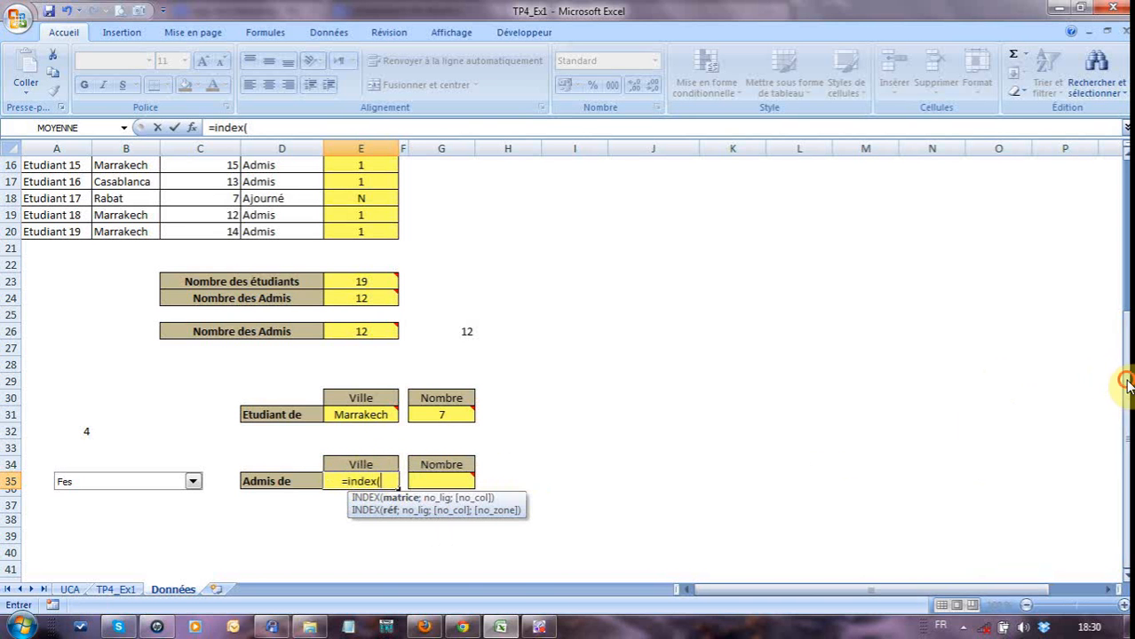
pyautogui.moveTo(1126, 381); pyautogui.dragTo(1057, 213)
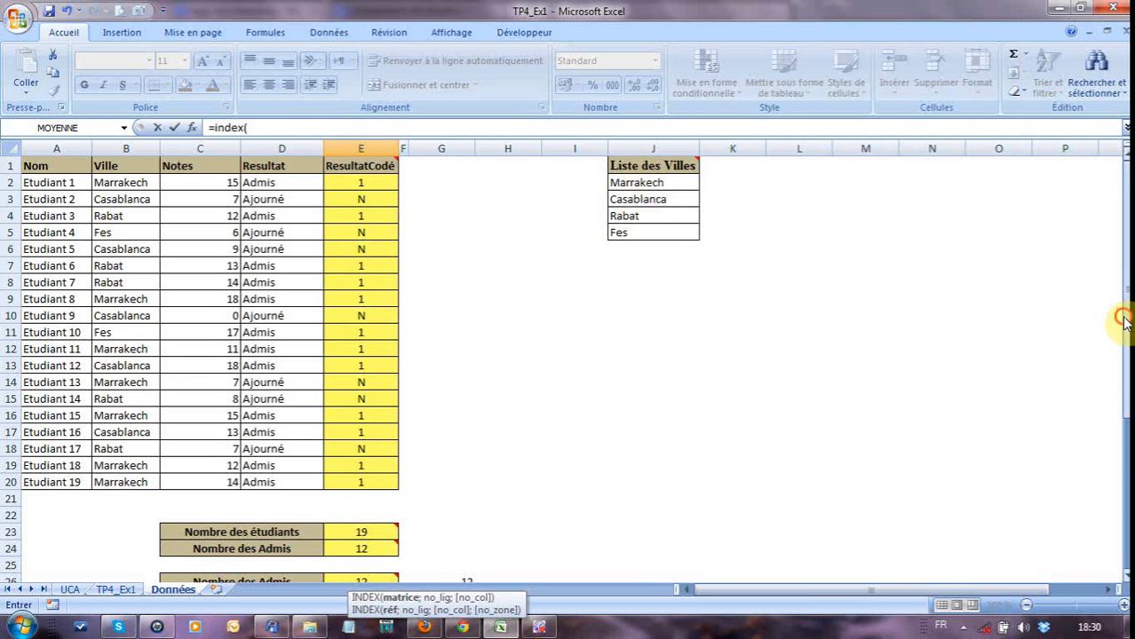
pyautogui.moveTo(1121, 316); pyautogui.dragTo(1123, 339)
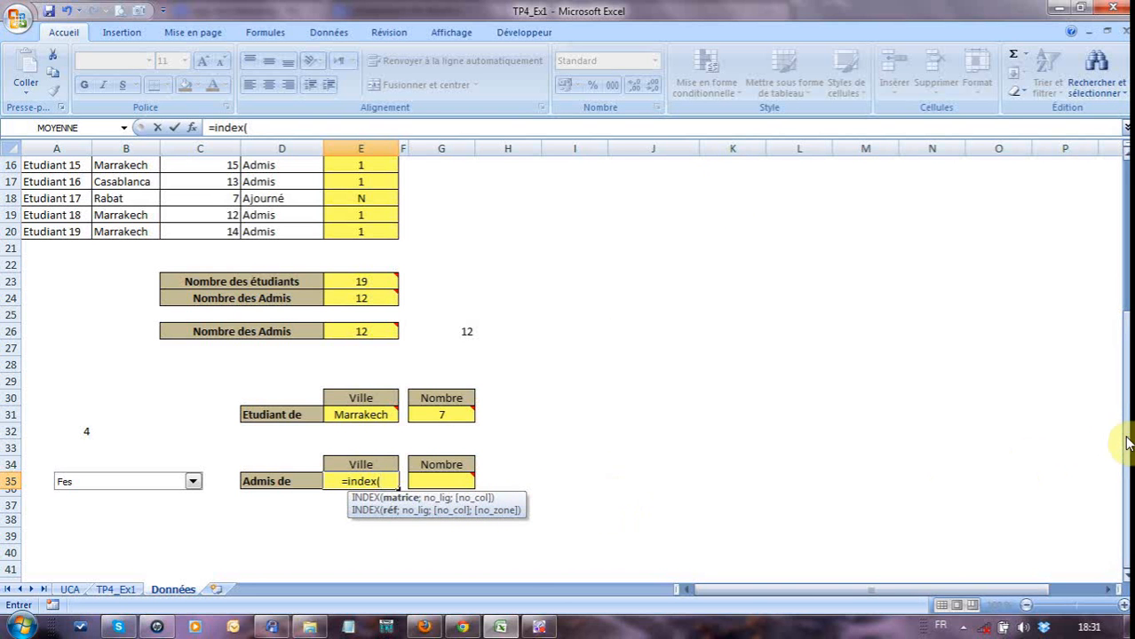
pyautogui.moveTo(1128, 433); pyautogui.dragTo(1126, 258)
pyautogui.moveTo(630, 183); pyautogui.dragTo(641, 230)
pyautogui.write(';')
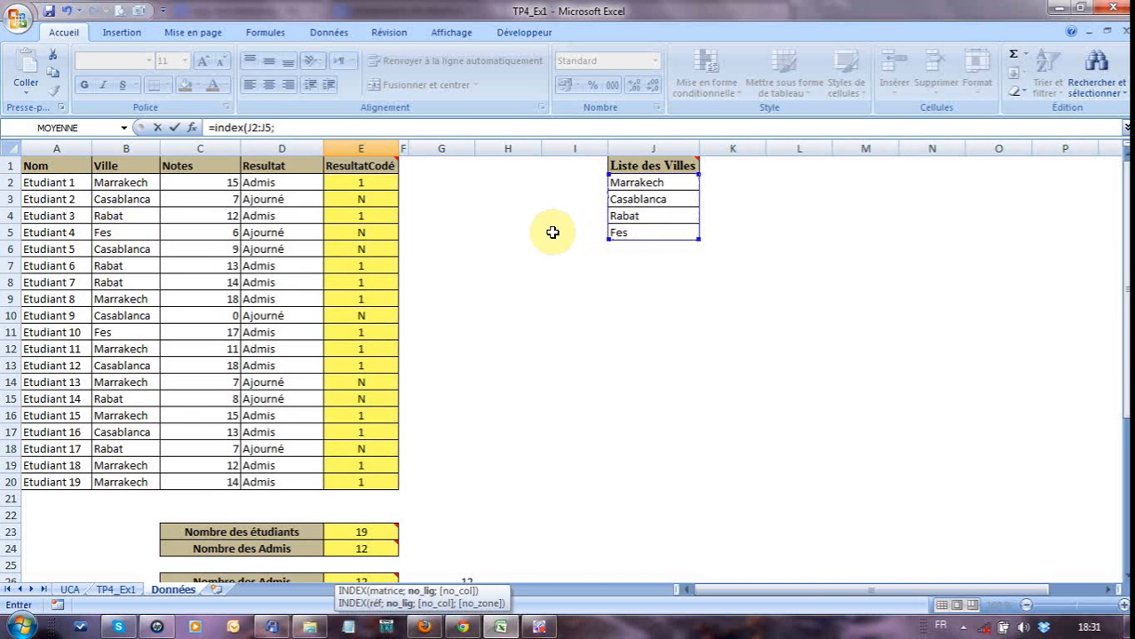
# Step: Complete the INDEX formula in E35 with A32 as the row number and 1 as the column number
pyautogui.moveTo(1130, 373); pyautogui.dragTo(1128, 532)
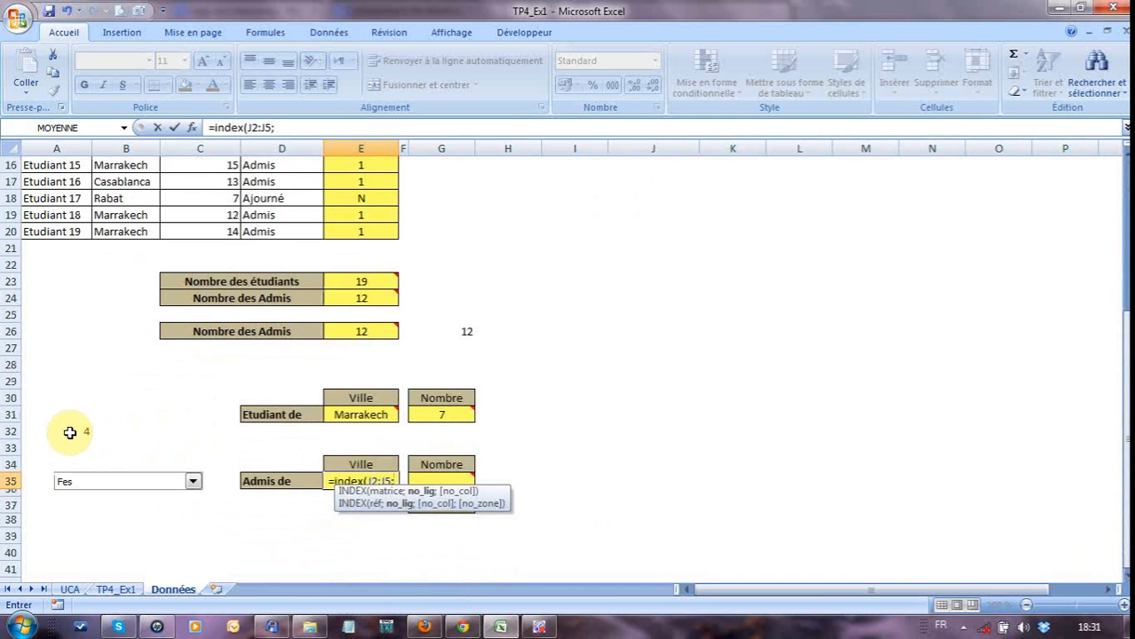
pyautogui.click(69, 433)
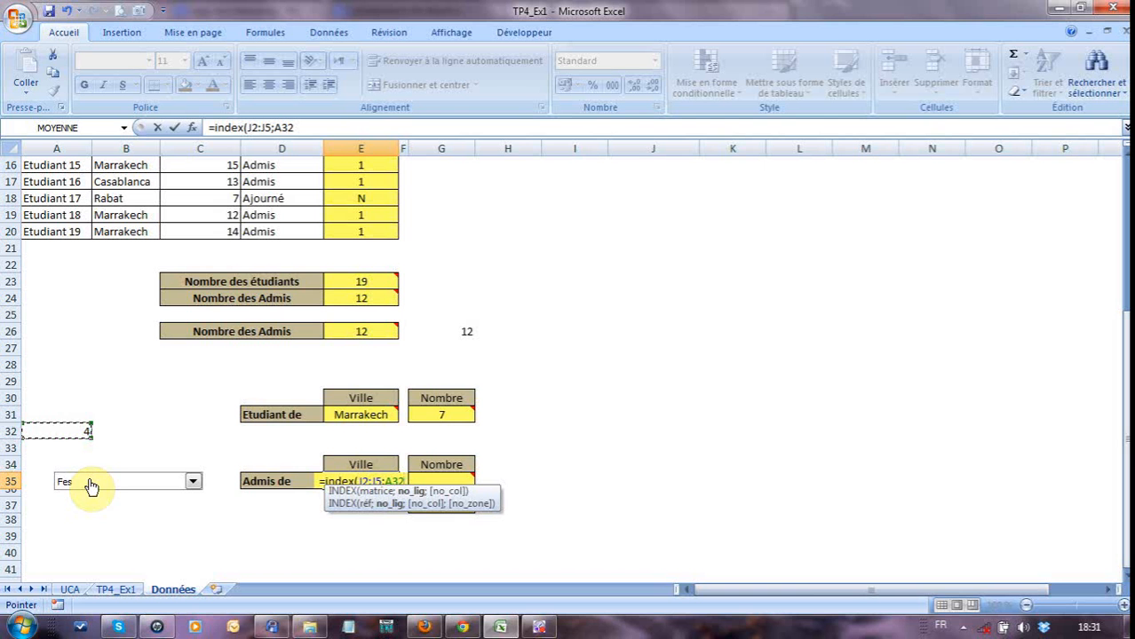
pyautogui.write(';')
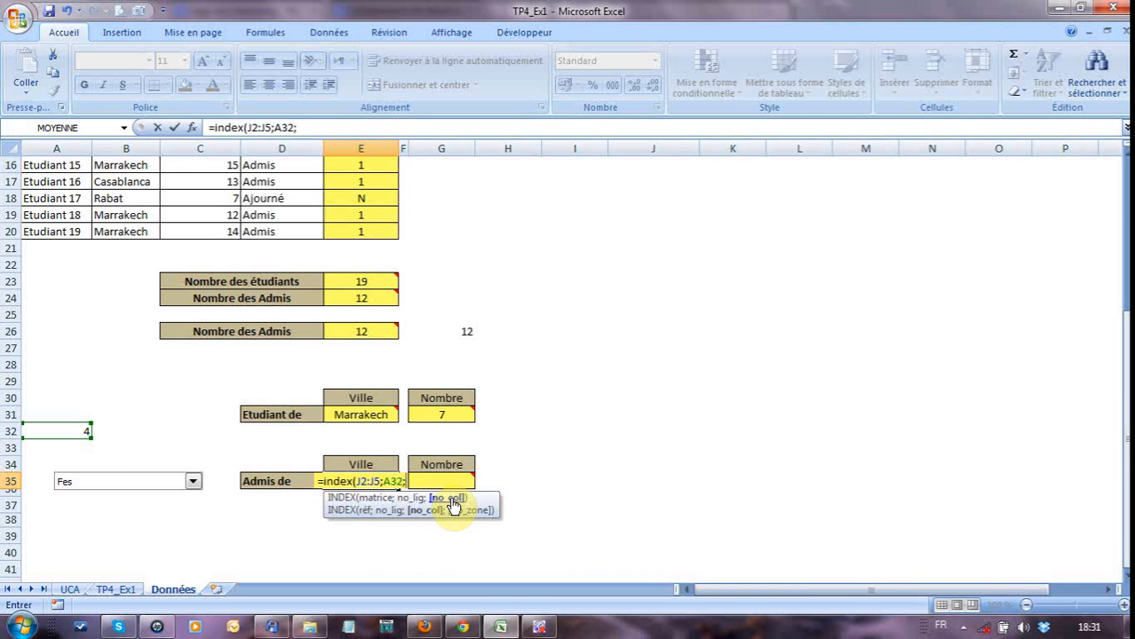
pyautogui.write('1)')
pyautogui.press('Return')
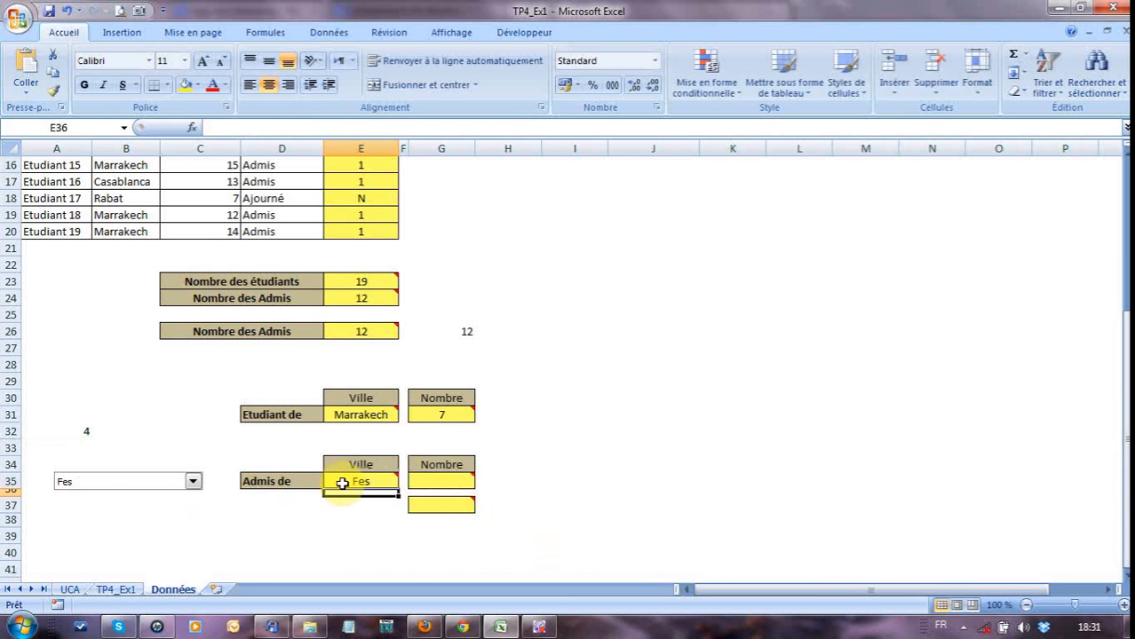
# Step: Test the Ville formula by choosing Casablanca and finally Rabat in the combo box
pyautogui.click(193, 482)
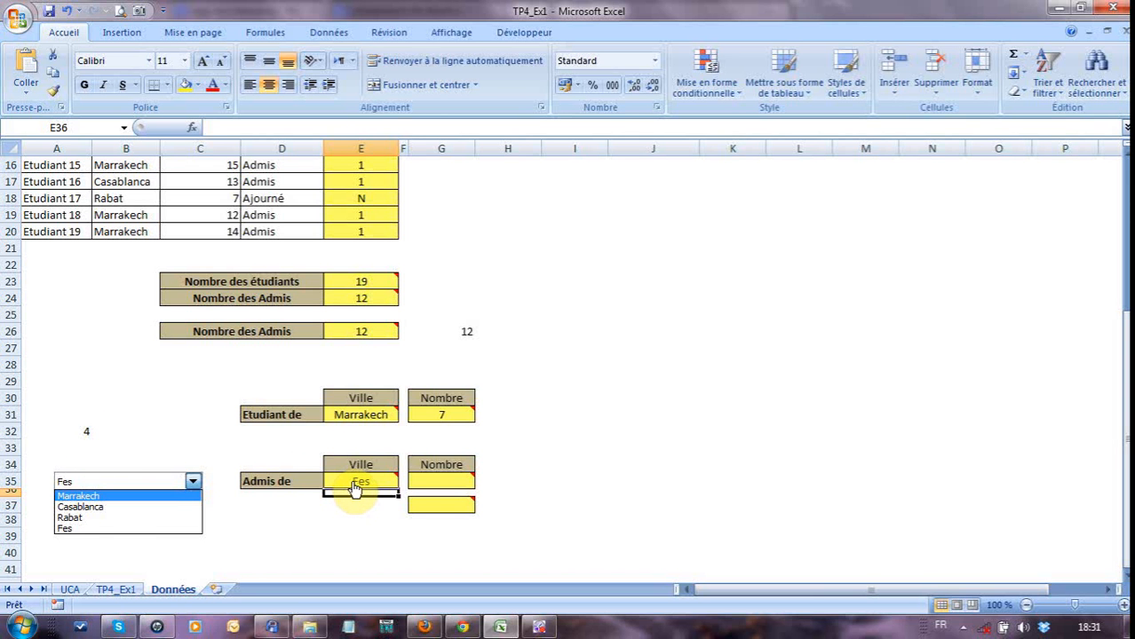
pyautogui.click(95, 507)
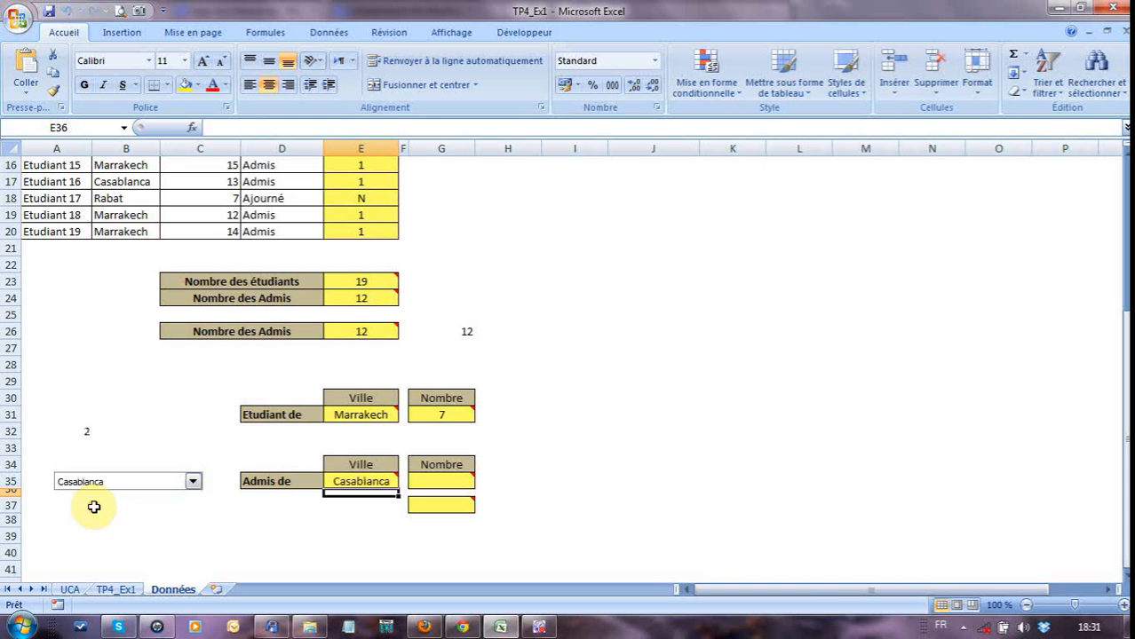
pyautogui.click(192, 482)
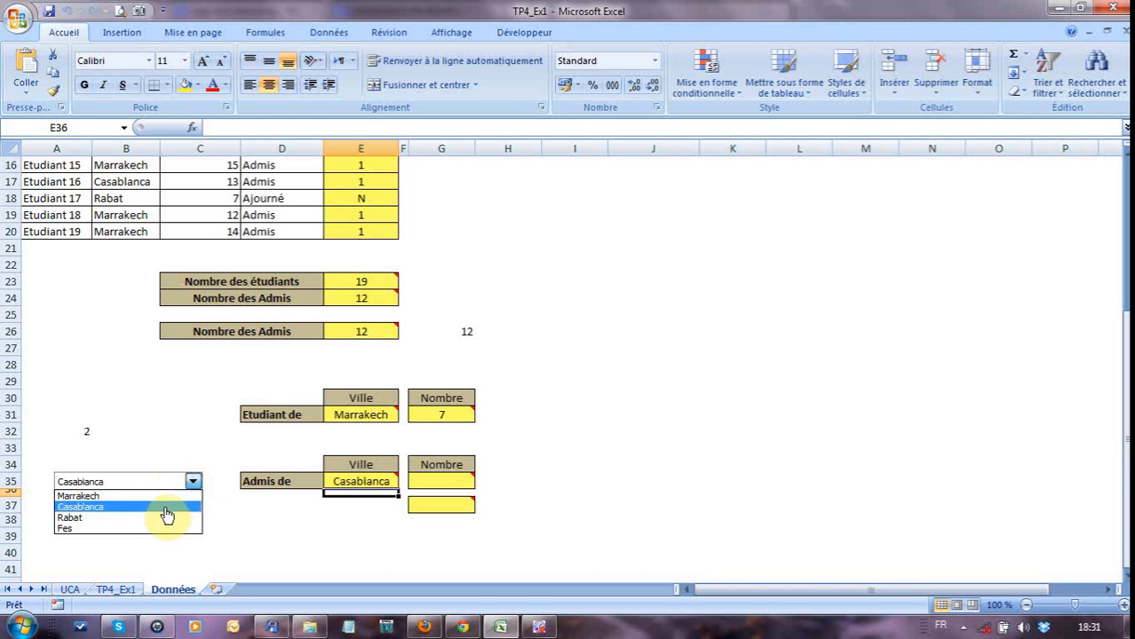
pyautogui.click(161, 518)
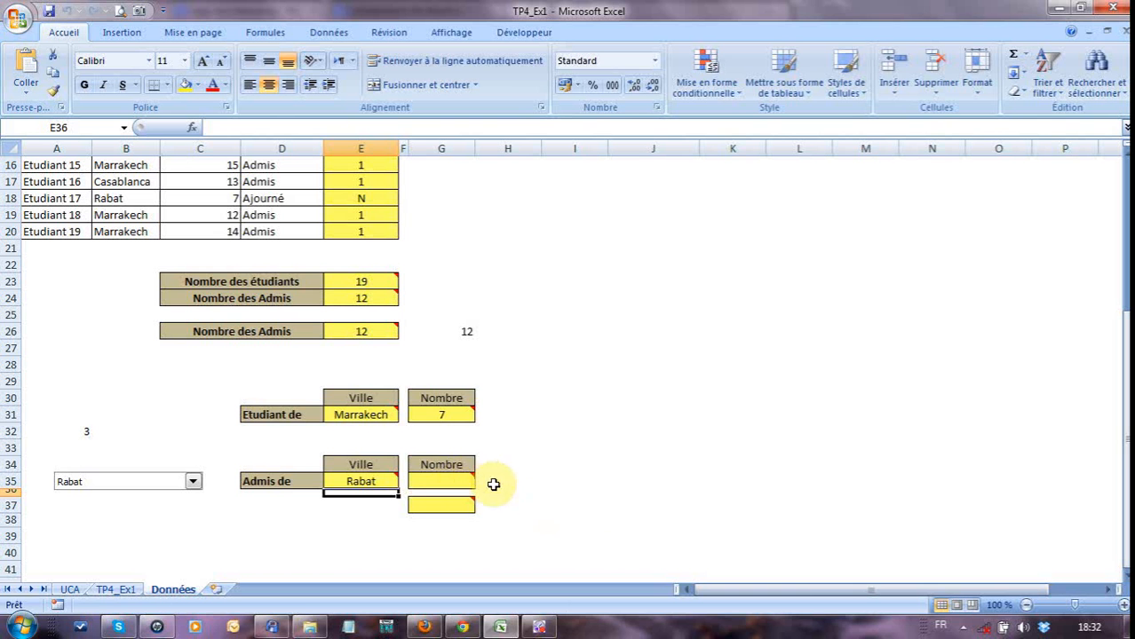
# Step: Start a SOMME.SI formula in the Nombre cell G35 of the "Admis de" table, with the student cities B2:B20 as its range
pyautogui.moveTo(452, 483)
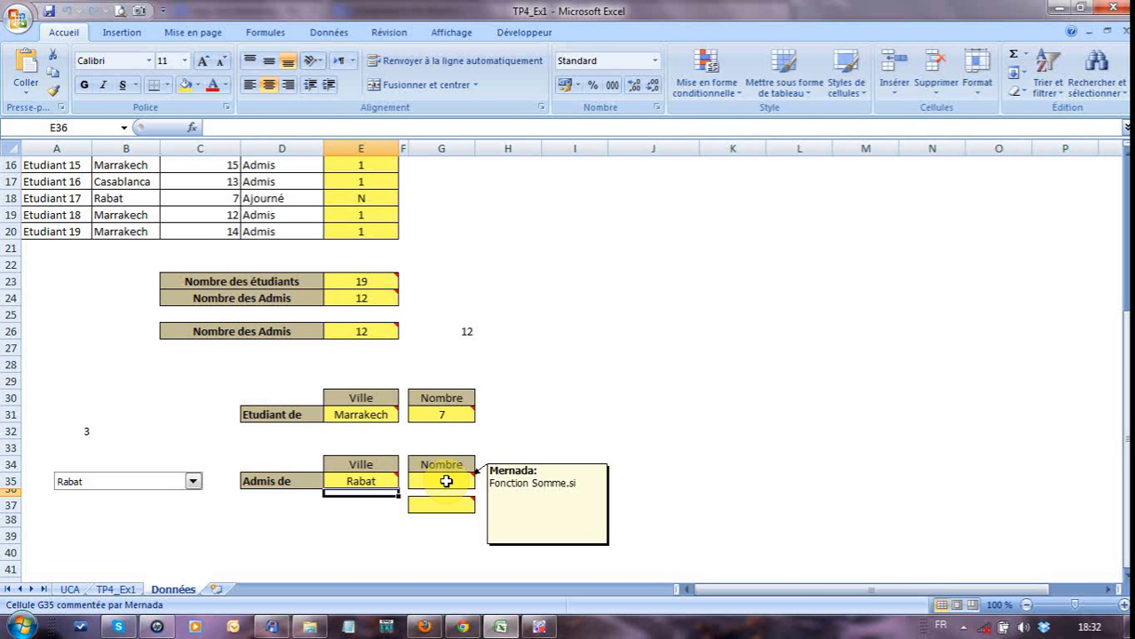
pyautogui.scroll(5, 447, 482)
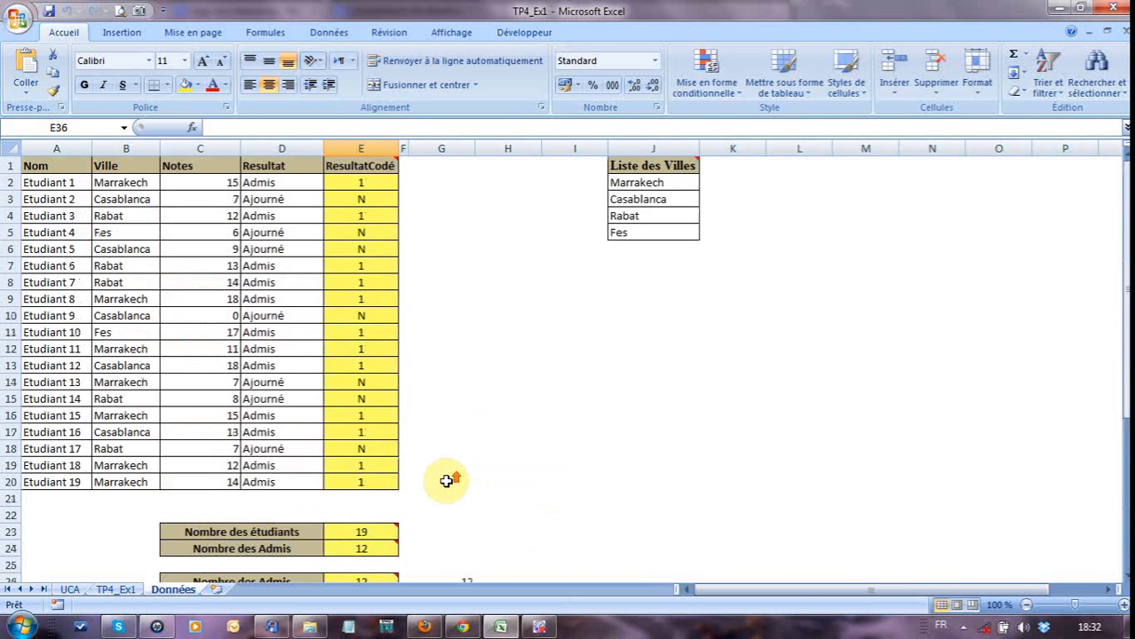
pyautogui.scroll(-4, 445, 481)
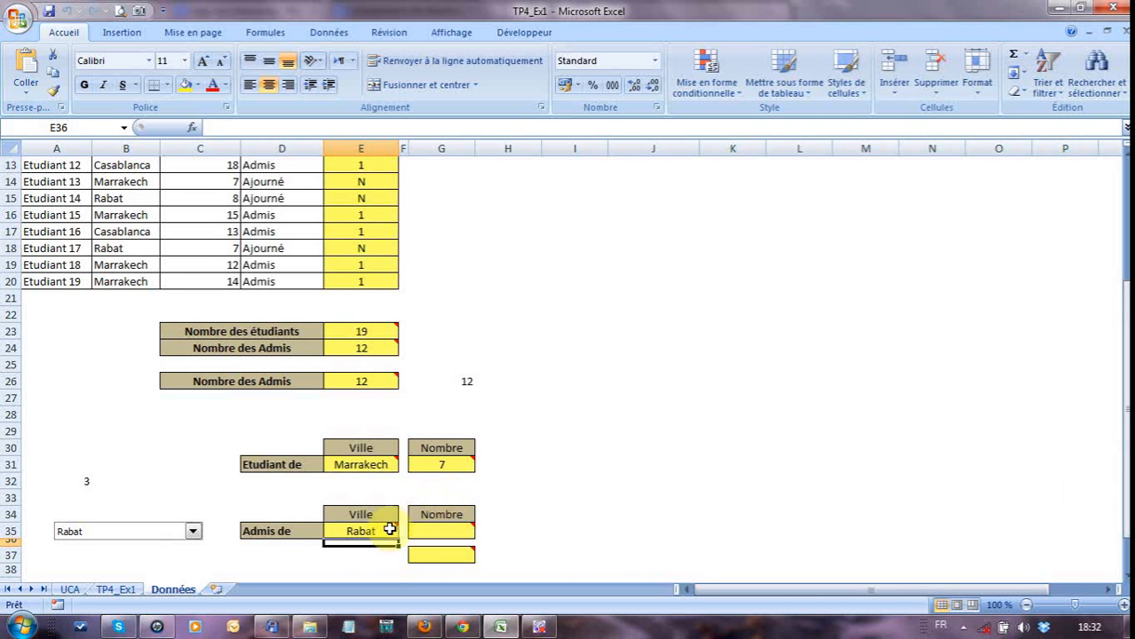
pyautogui.click(444, 530)
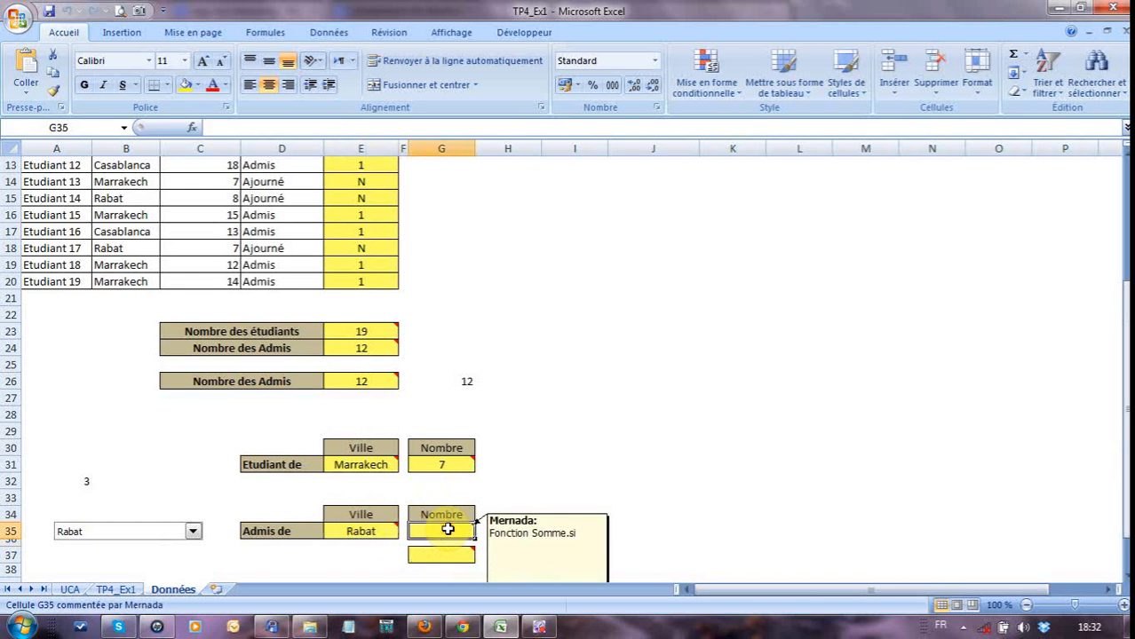
pyautogui.write('=s')
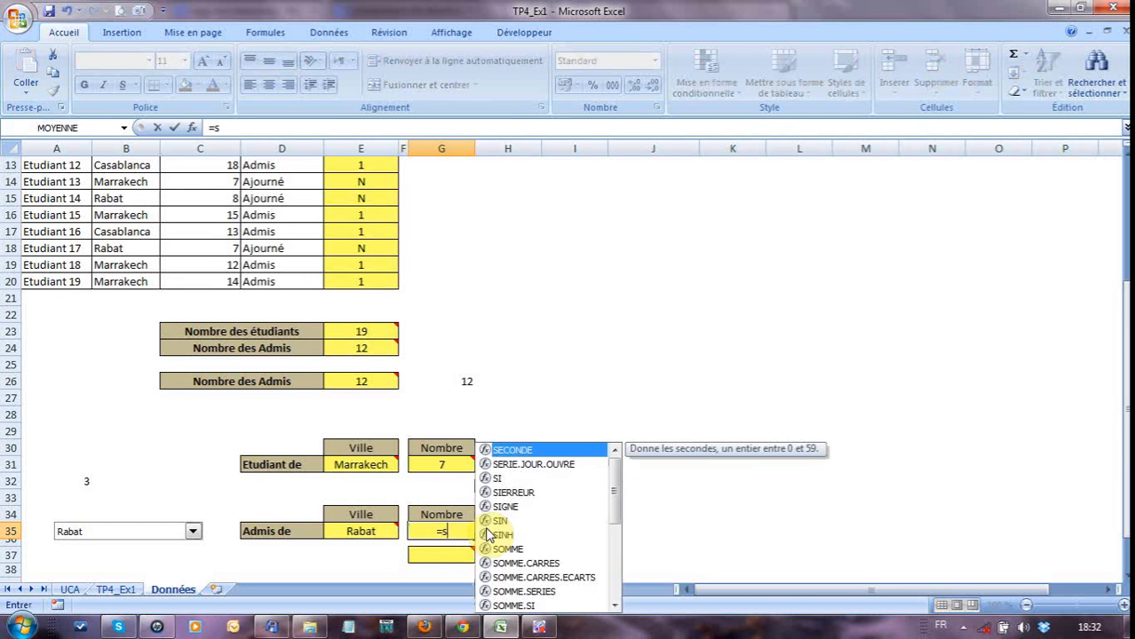
pyautogui.write('omme.si(')
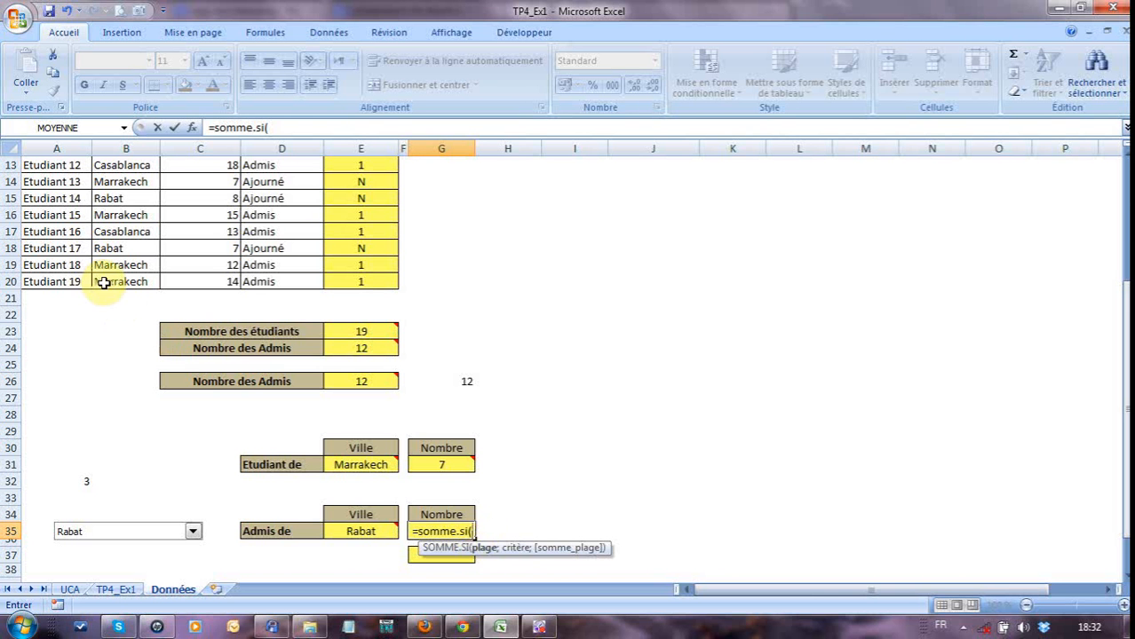
pyautogui.moveTo(102, 281); pyautogui.dragTo(105, 176)
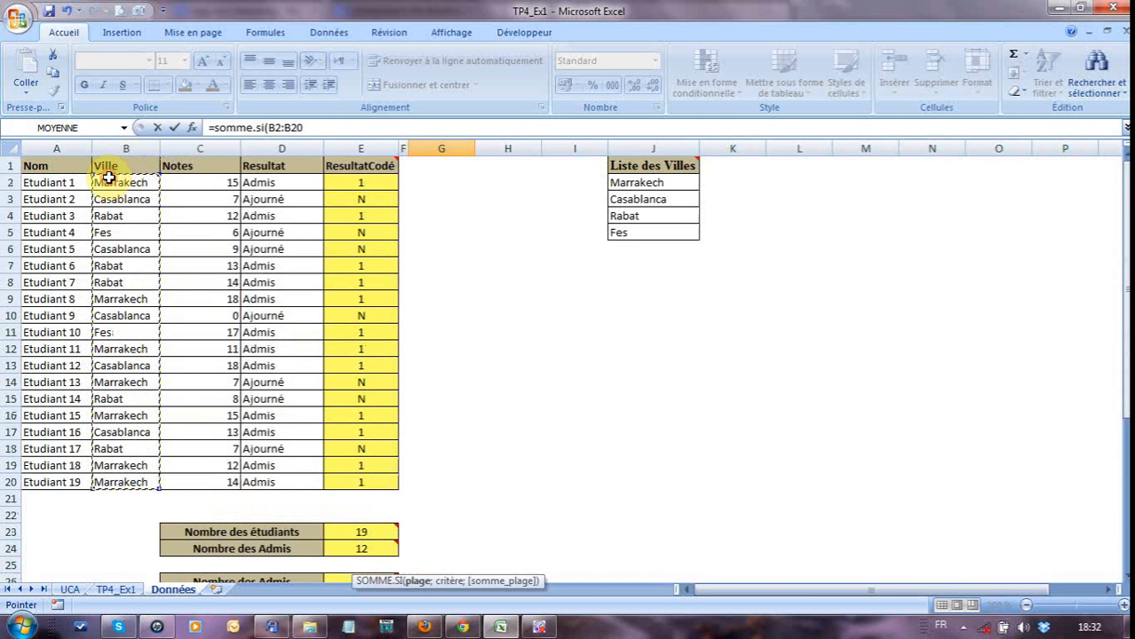
pyautogui.write(';')
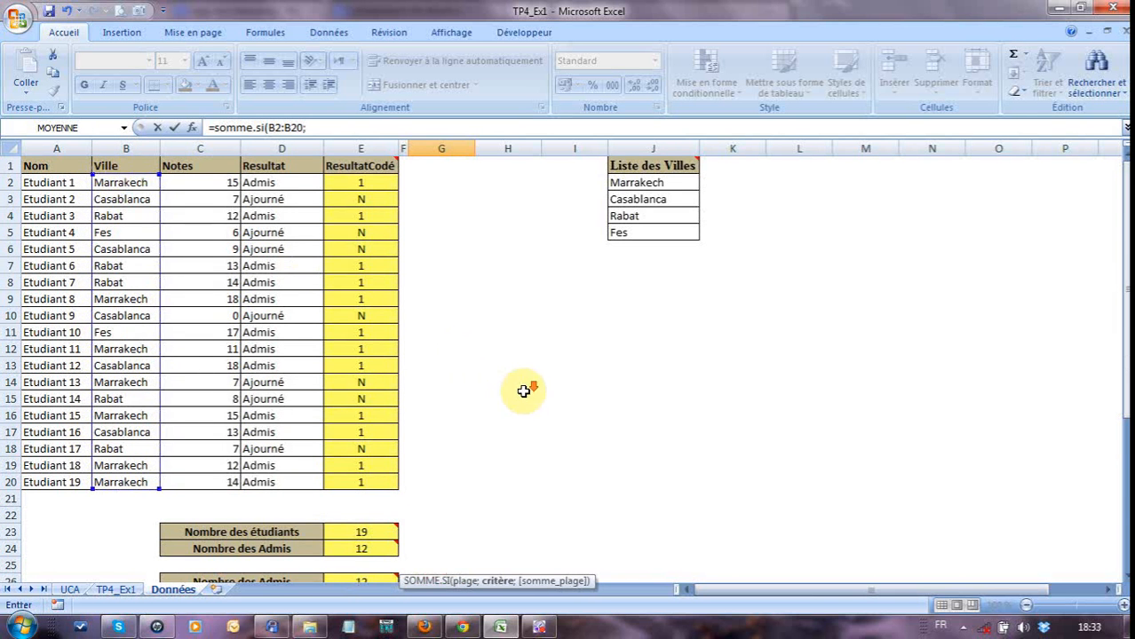
# Step: Complete the SOMME.SI formula in G35 with E35 as the criterion and the ResultatCodé values E2:E20 as the sum range
pyautogui.scroll(-2, 520, 381)
pyautogui.scroll(-2, 542, 455)
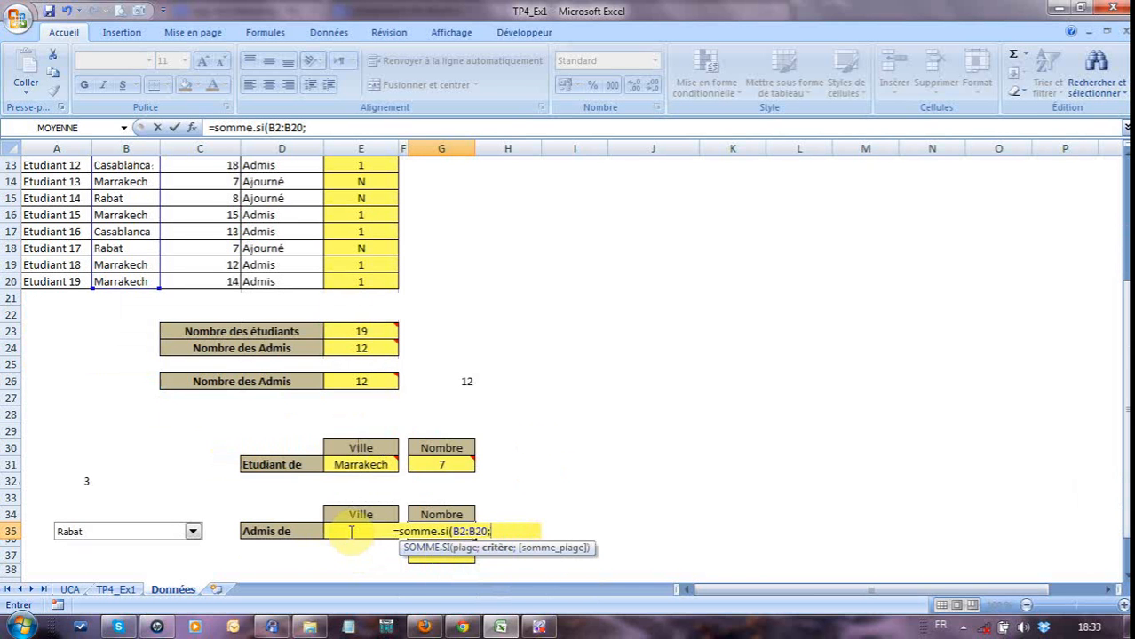
pyautogui.moveTo(351, 532)
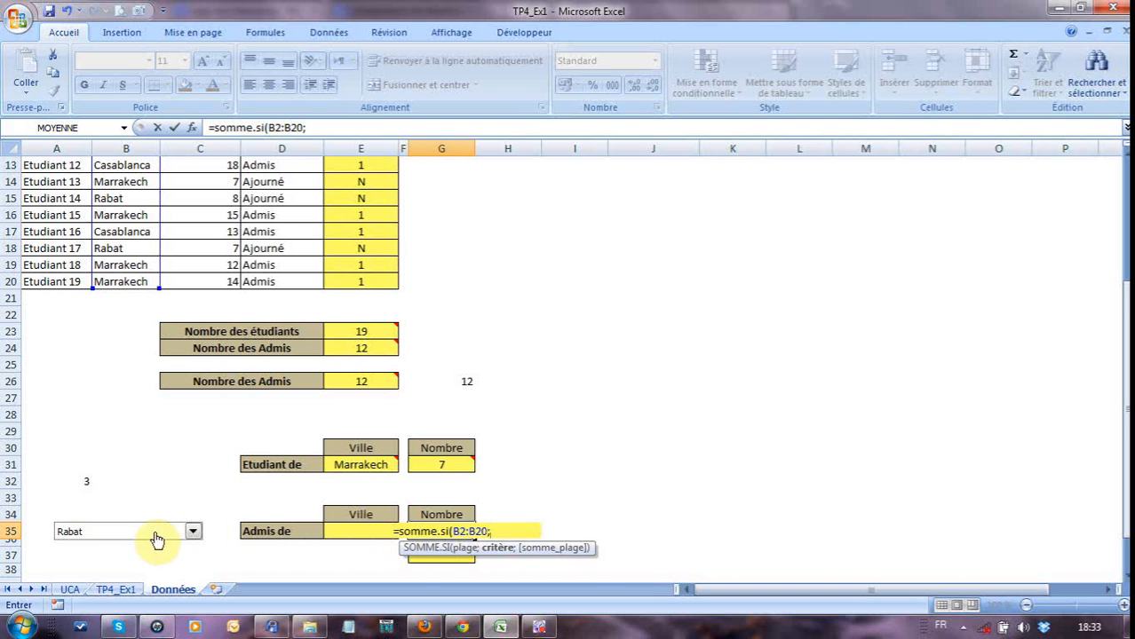
pyautogui.write('E35')
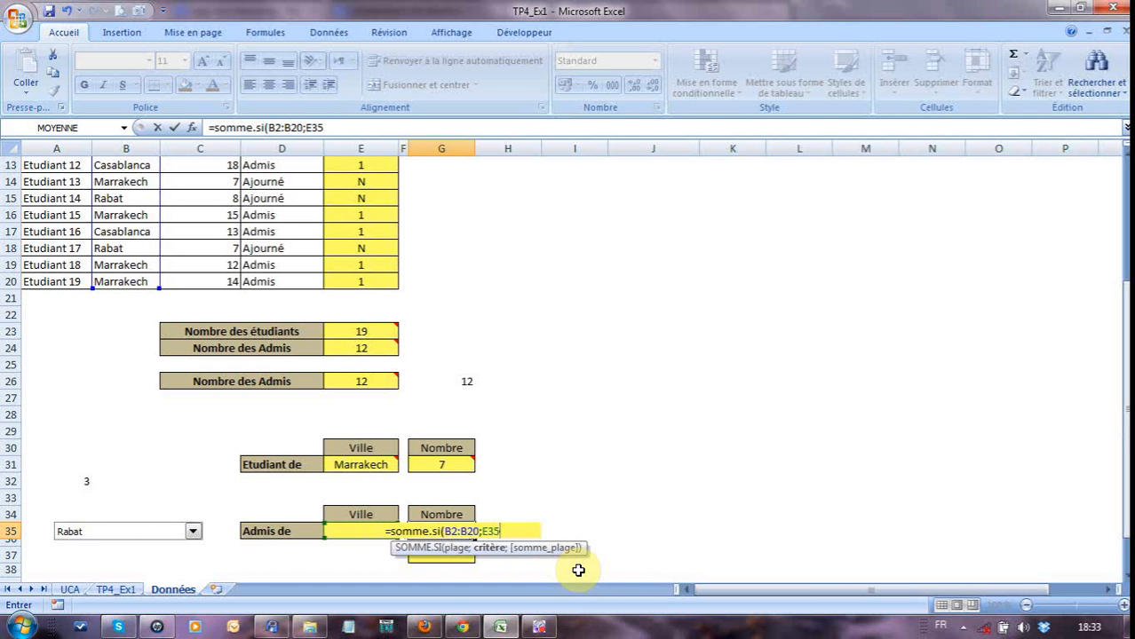
pyautogui.write(';')
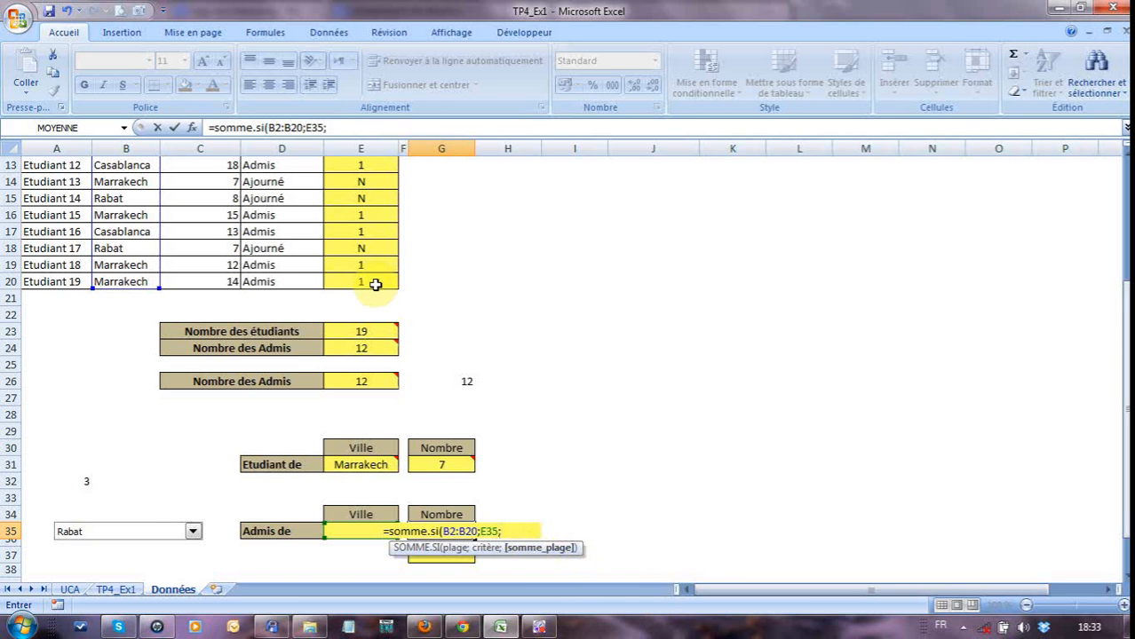
pyautogui.moveTo(376, 284); pyautogui.dragTo(354, 174)
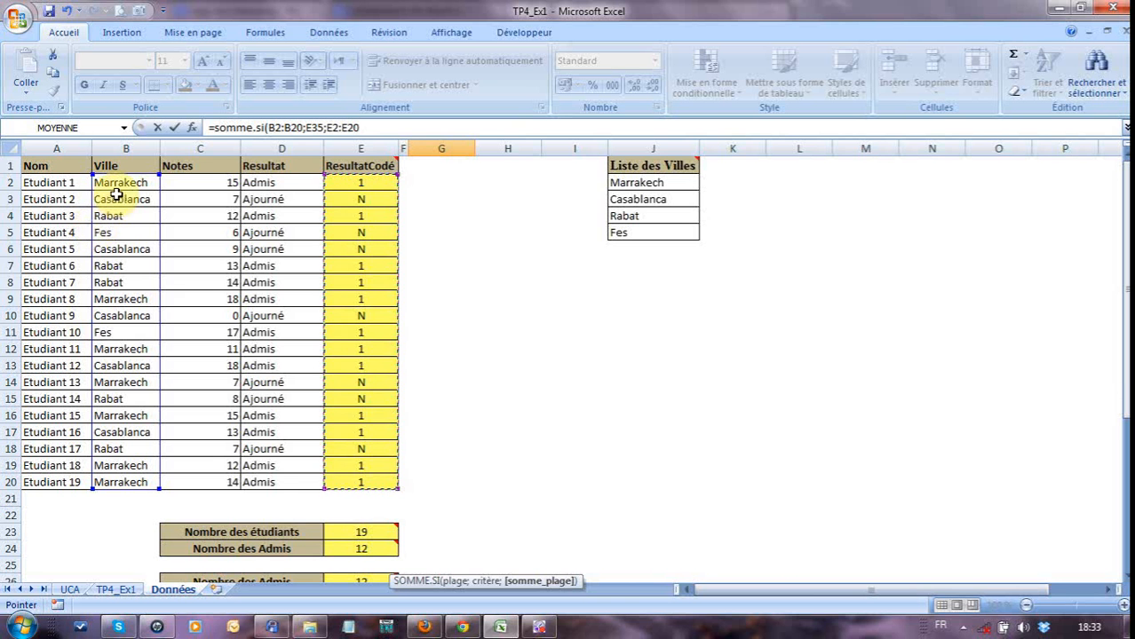
pyautogui.scroll(-5, 506, 417)
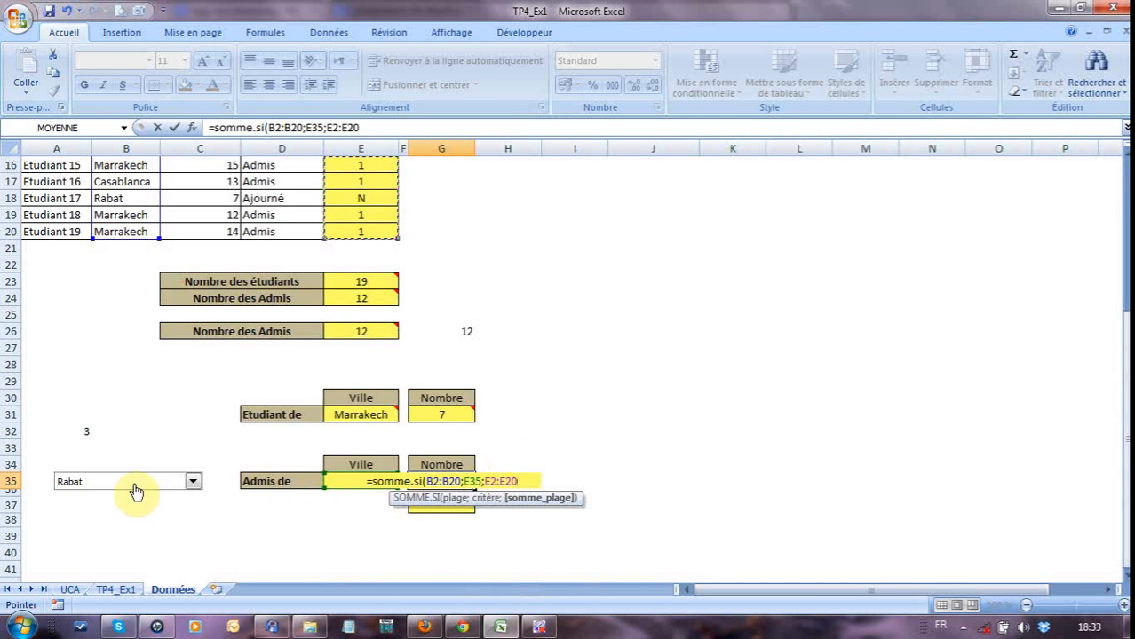
pyautogui.scroll(3, 690, 343)
pyautogui.scroll(2, 690, 344)
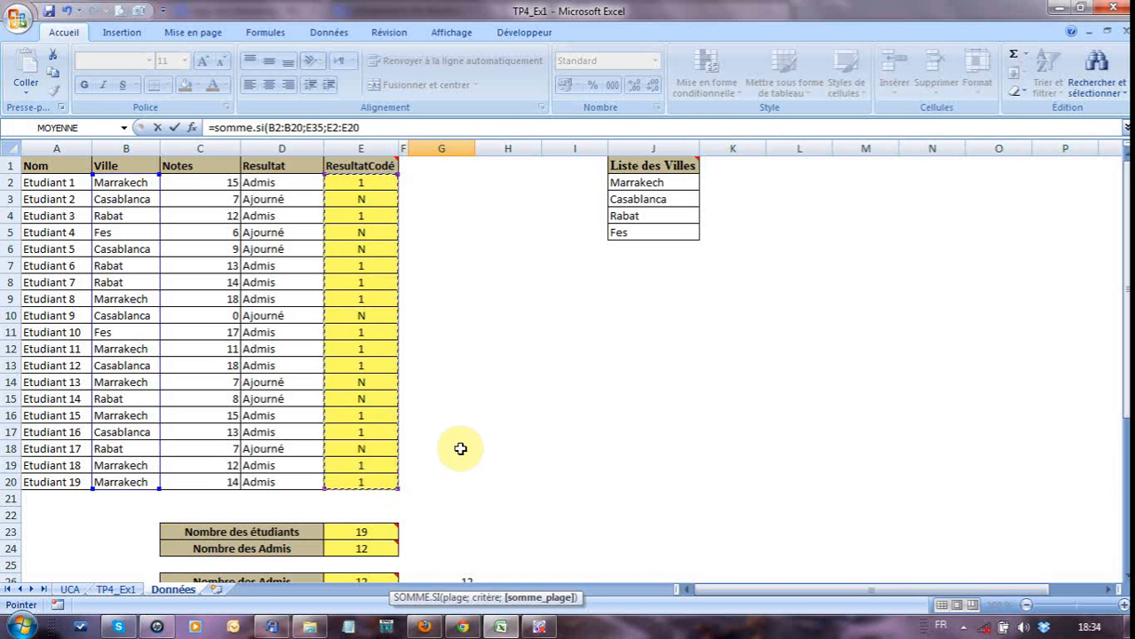
pyautogui.write(')')
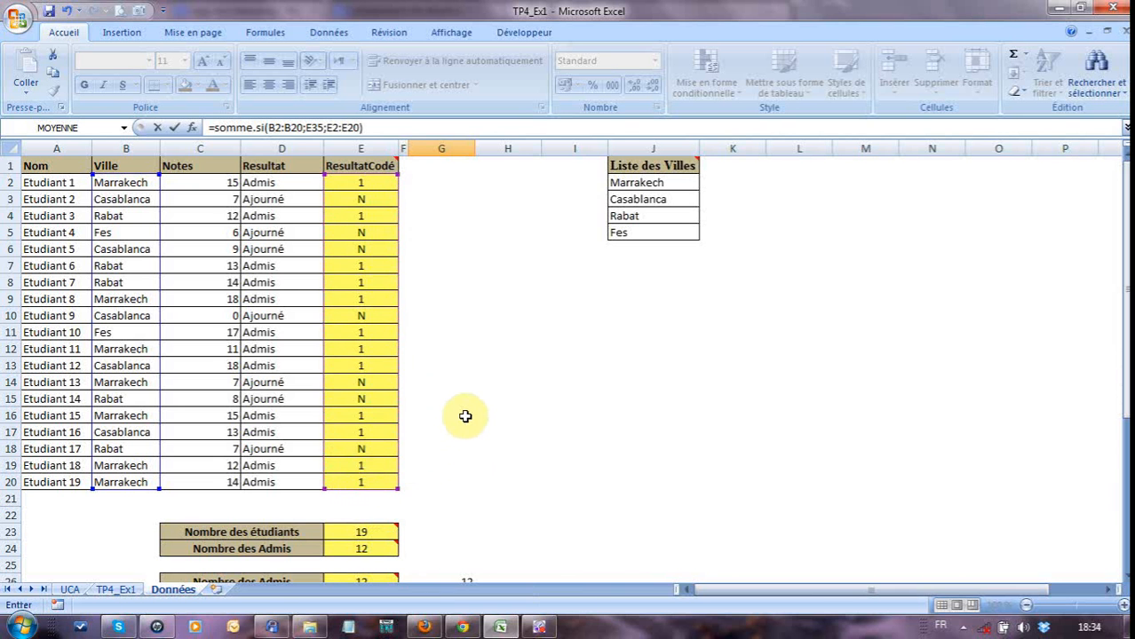
pyautogui.press('Return')
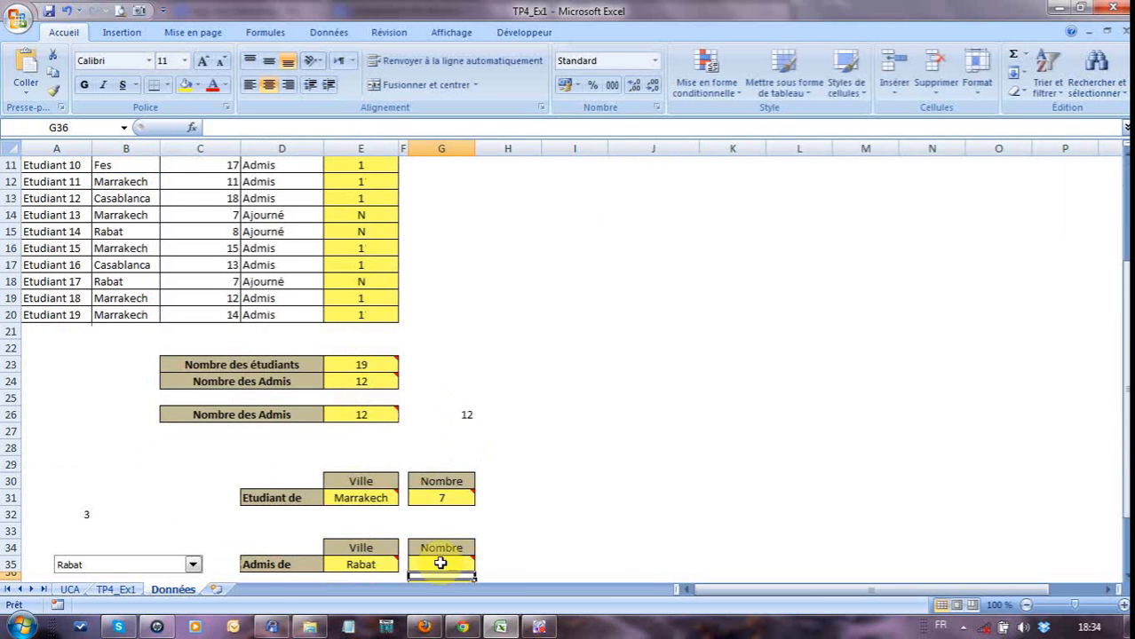
# Step: Test the Nombre formula of the "Admis de" table by choosing Casablanca in the combo box
pyautogui.scroll(-2, 592, 469)
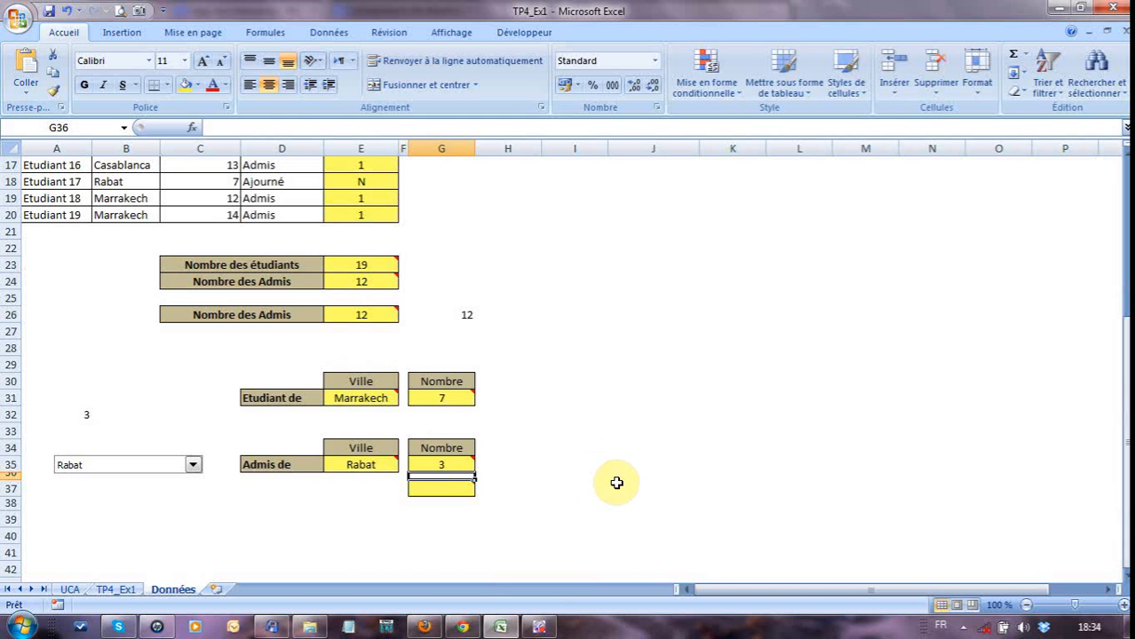
pyautogui.click(618, 484)
pyautogui.moveTo(420, 463)
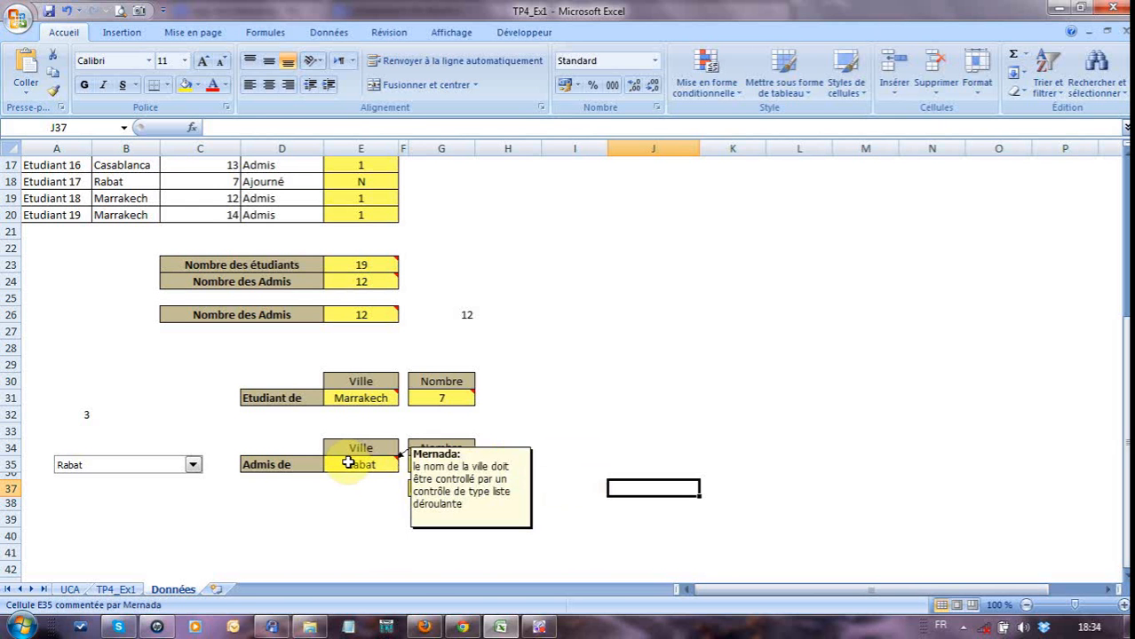
pyautogui.click(193, 465)
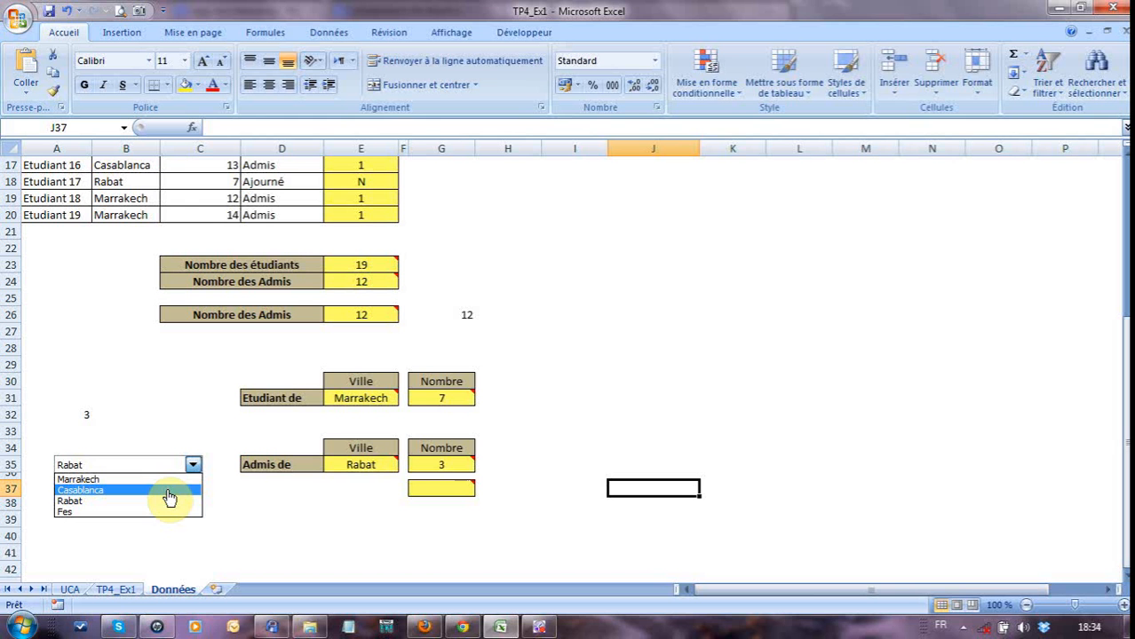
pyautogui.click(169, 496)
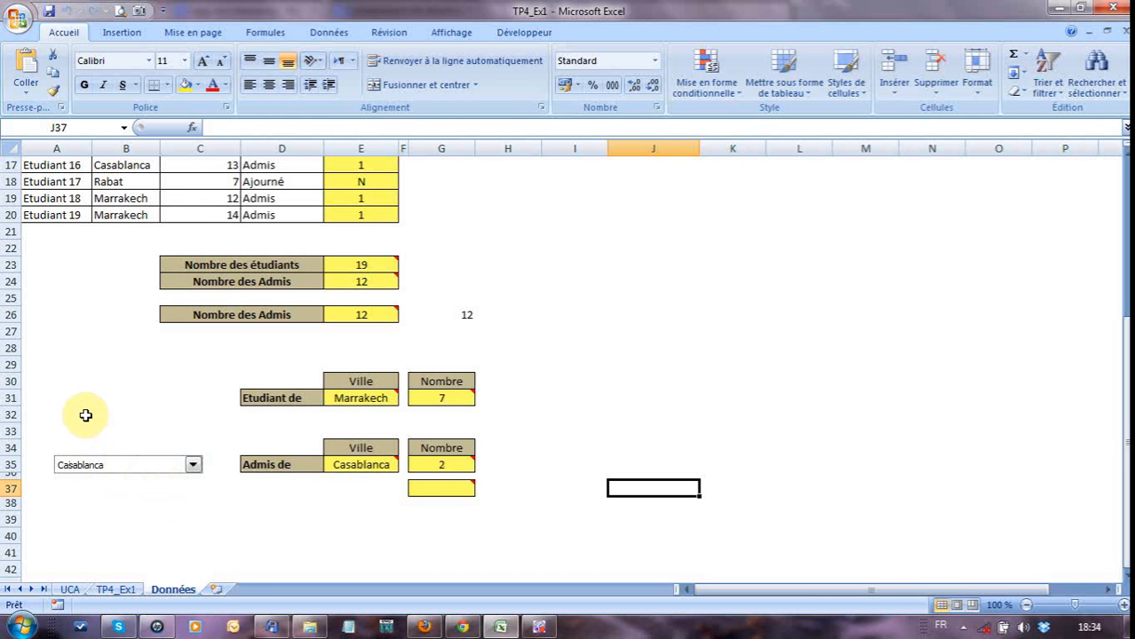
pyautogui.moveTo(364, 464)
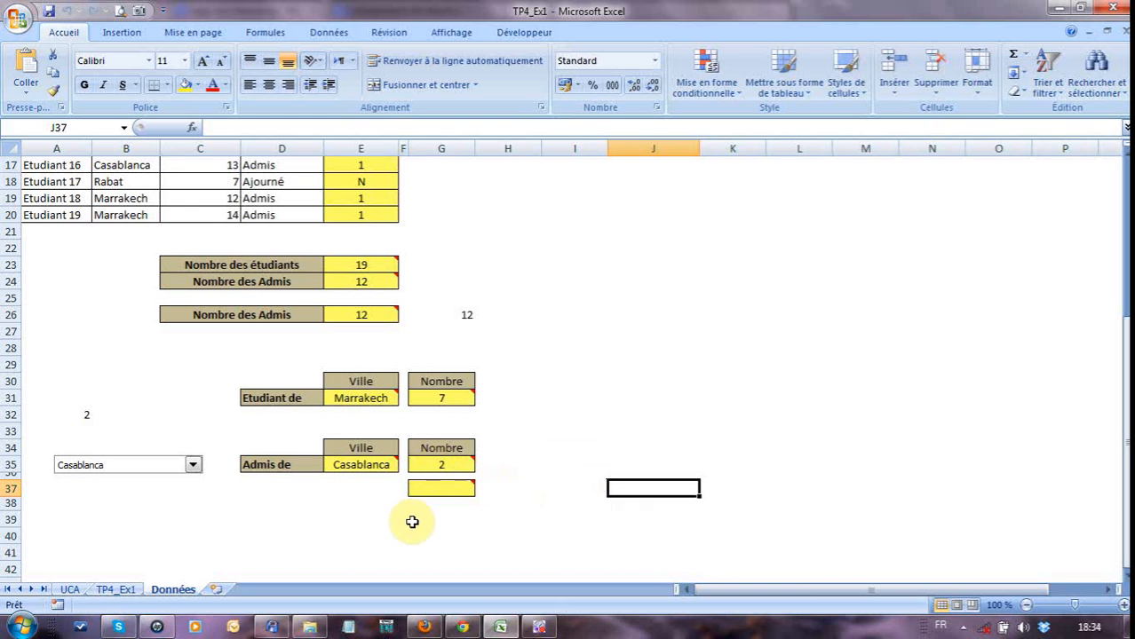
# Step: Start a SOMME(SI( formula in cell G37 with the logical test B2:B20=E35
pyautogui.moveTo(422, 487)
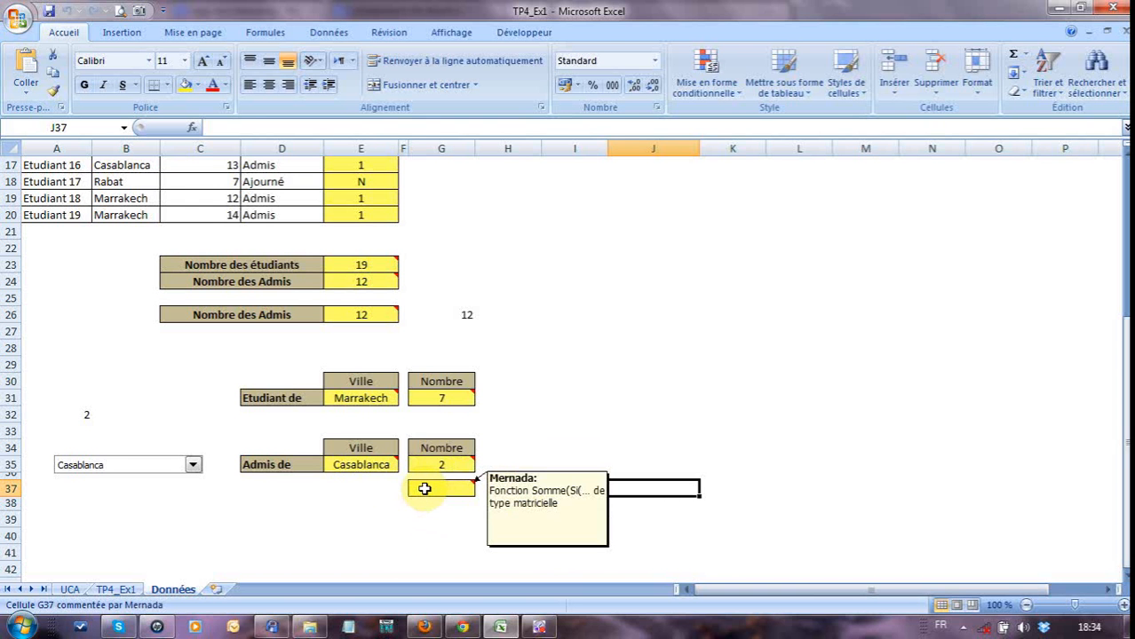
pyautogui.click(426, 490)
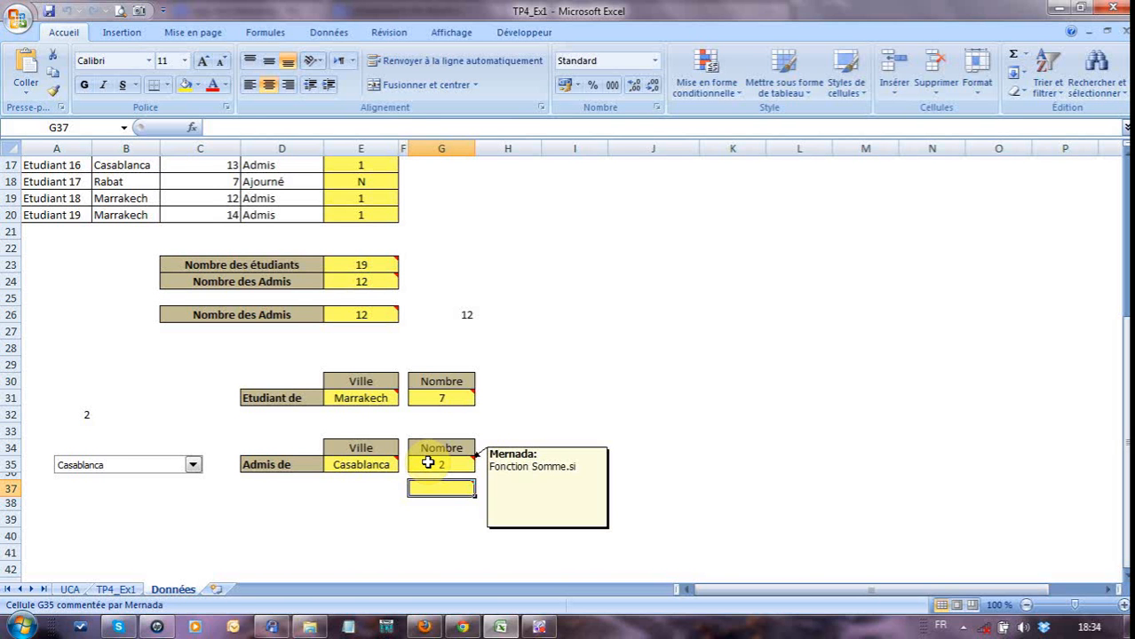
pyautogui.moveTo(432, 489)
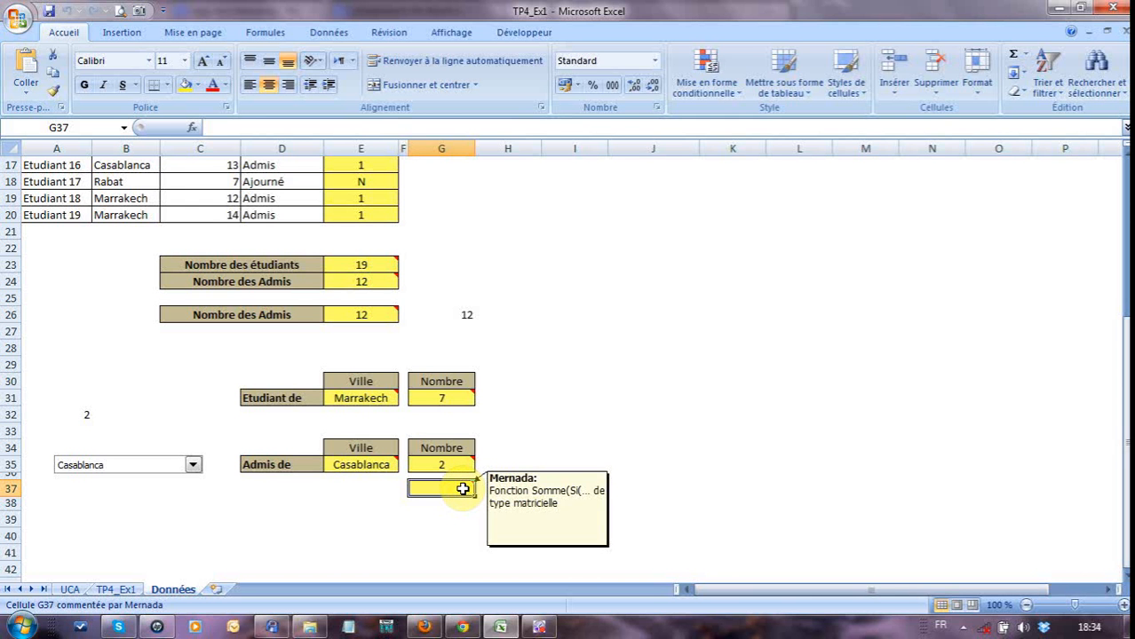
pyautogui.moveTo(430, 398)
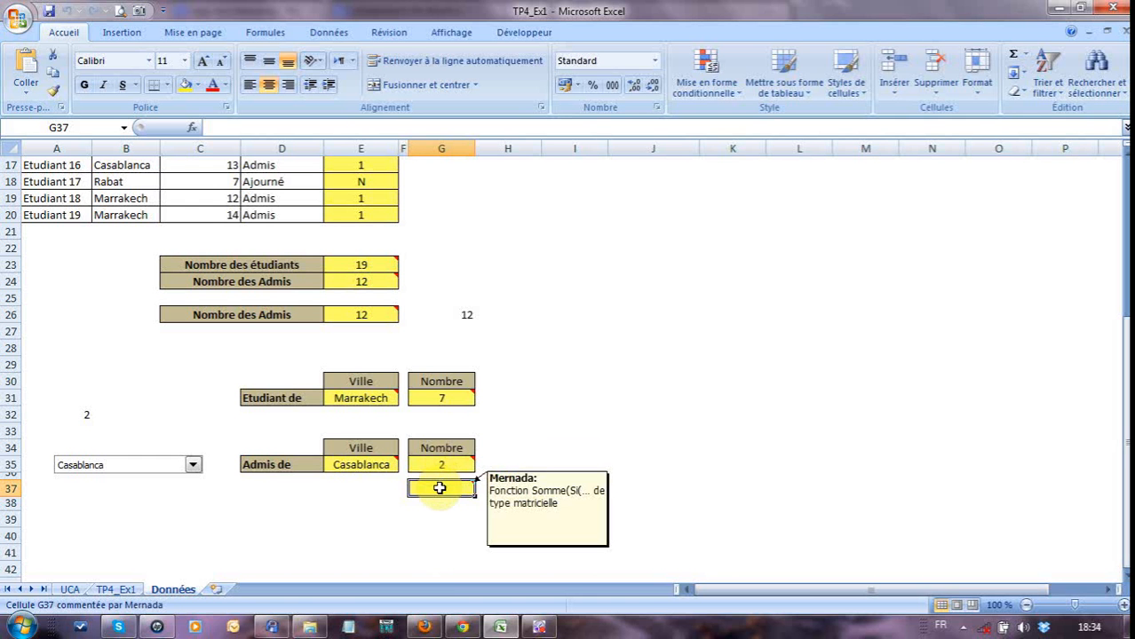
pyautogui.write('=somme(')
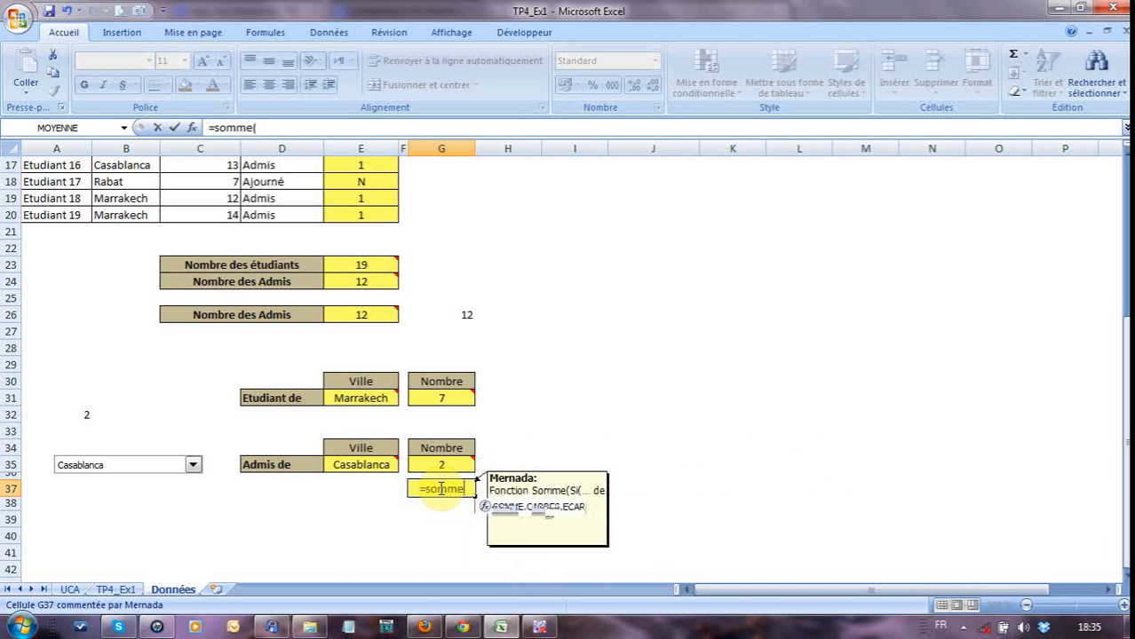
pyautogui.write('si(')
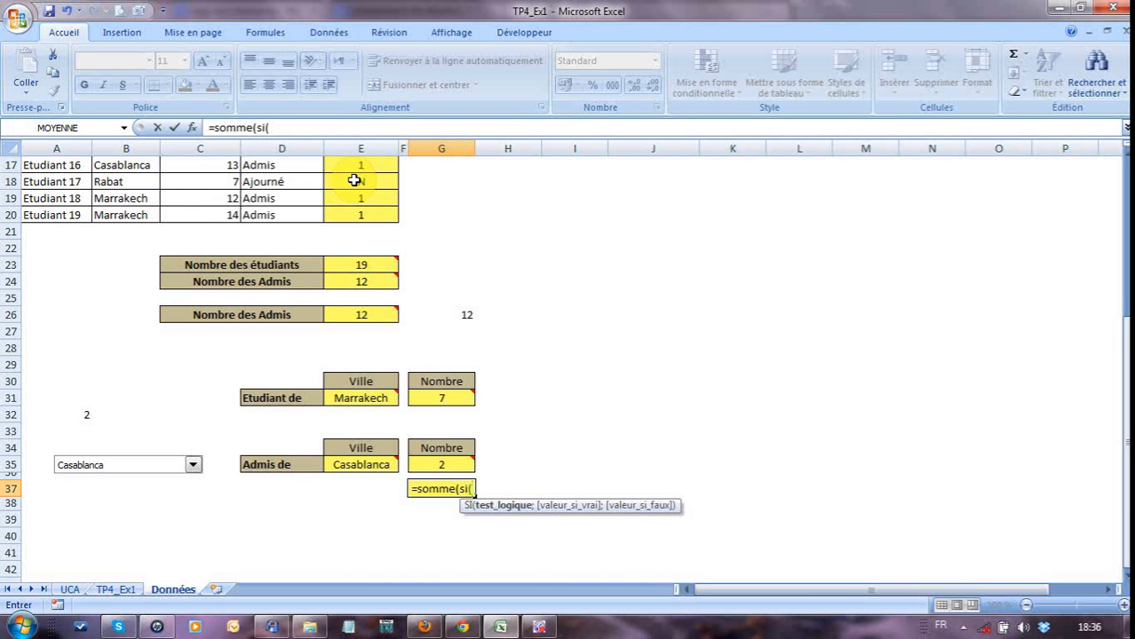
pyautogui.click(134, 215)
pyautogui.moveTo(133, 215); pyautogui.dragTo(124, 179)
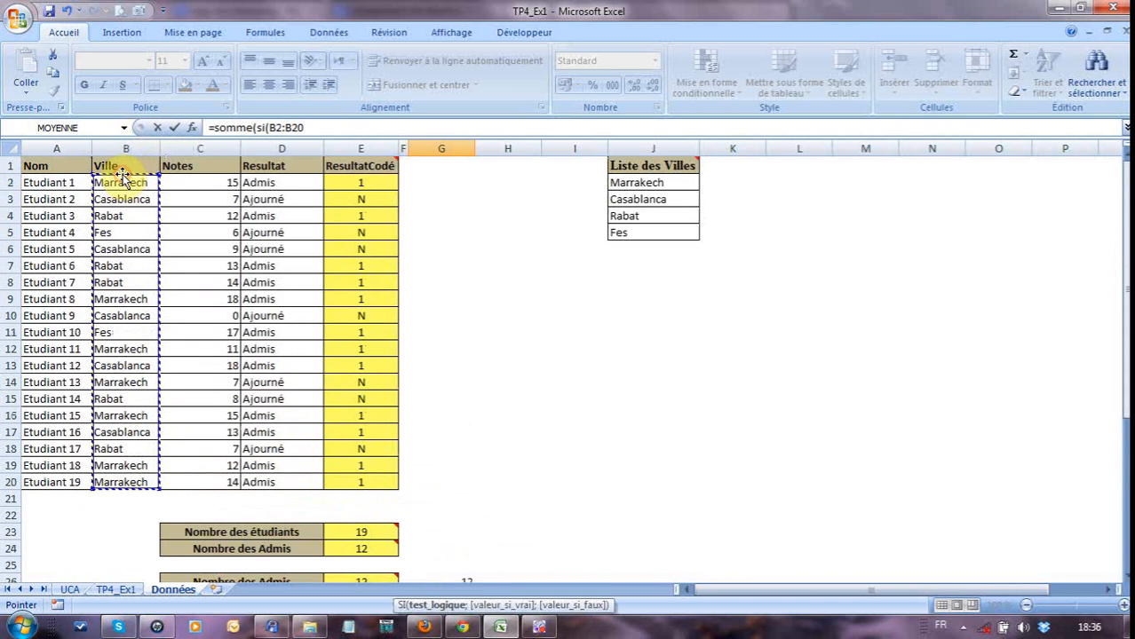
pyautogui.write('=')
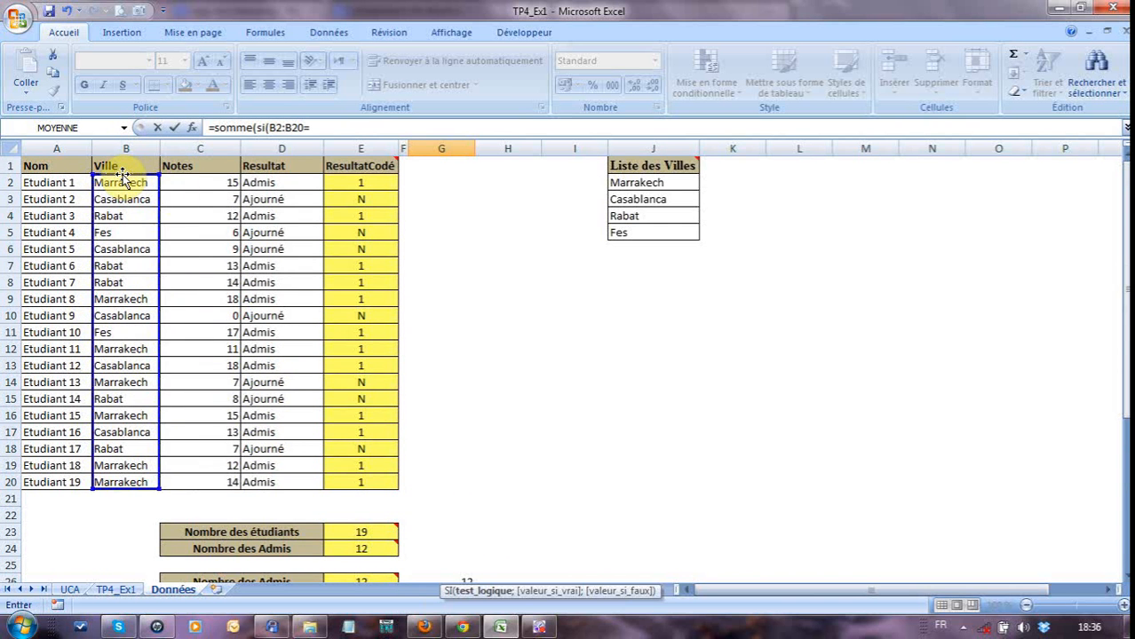
pyautogui.scroll(-7, 654, 426)
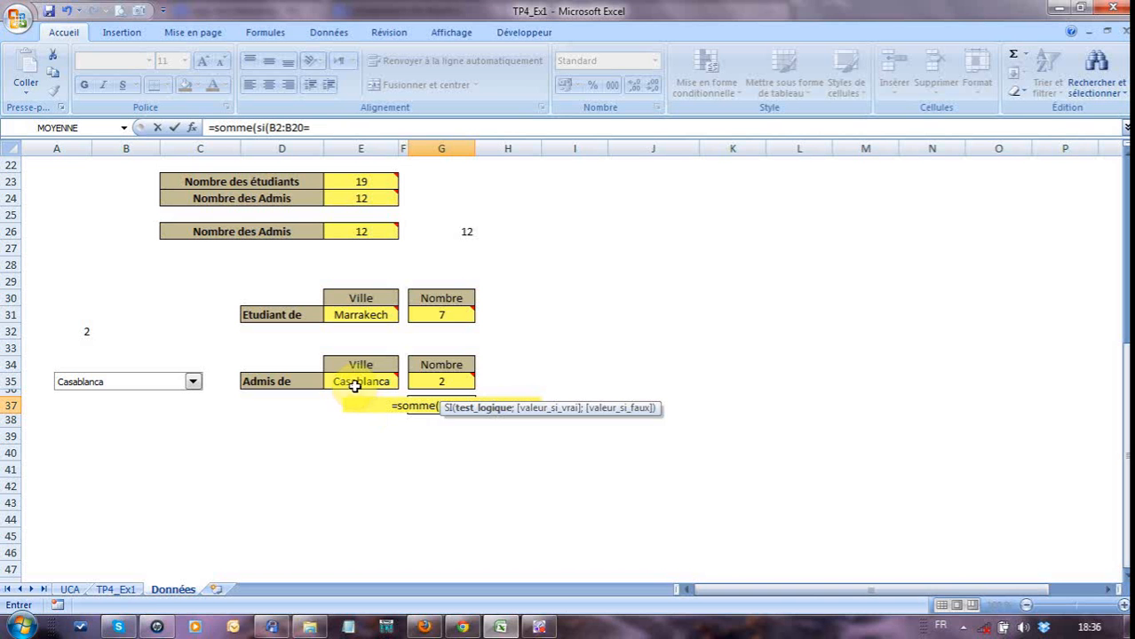
pyautogui.click(355, 384)
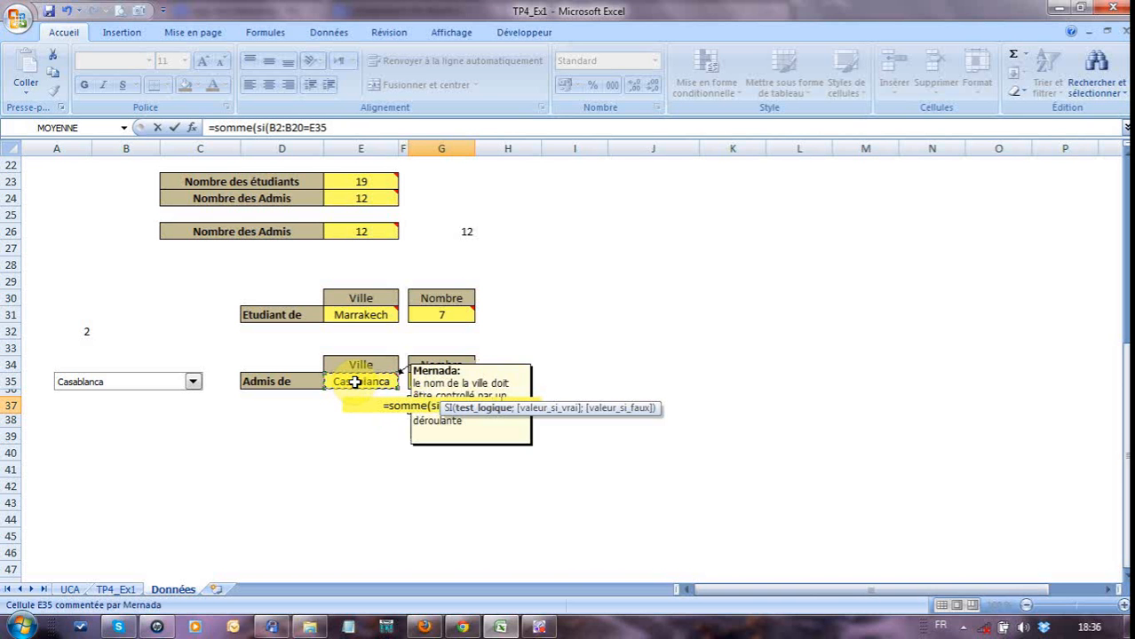
# Step: Enclose the B2:B20=E35 condition in its own parentheses inside the SI function of the G37 formula
pyautogui.click(269, 127)
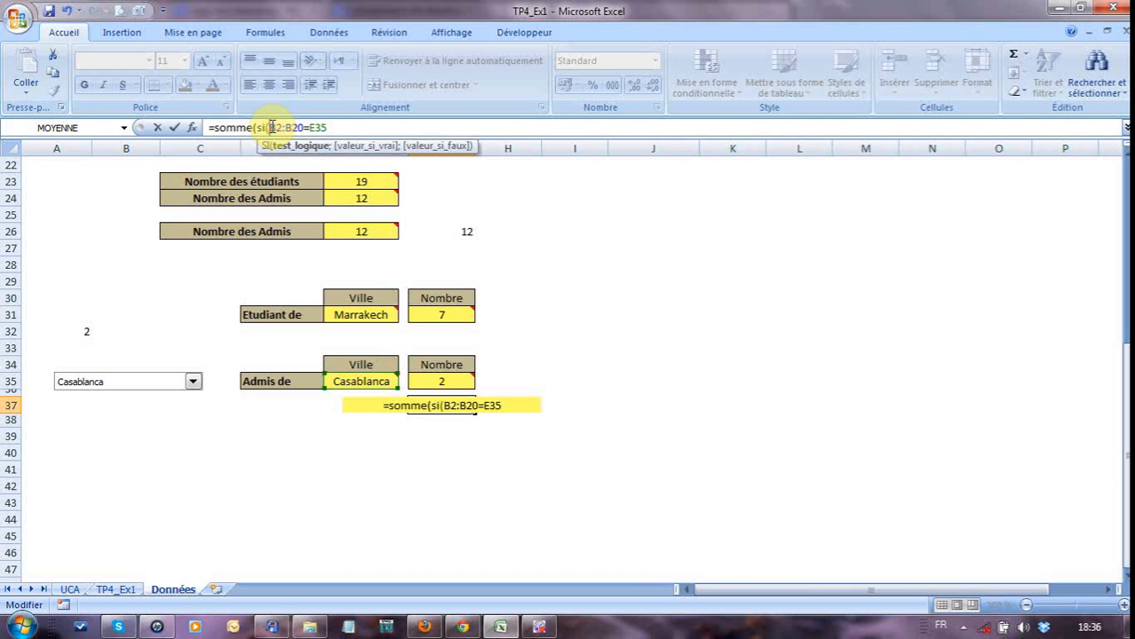
pyautogui.write('(')
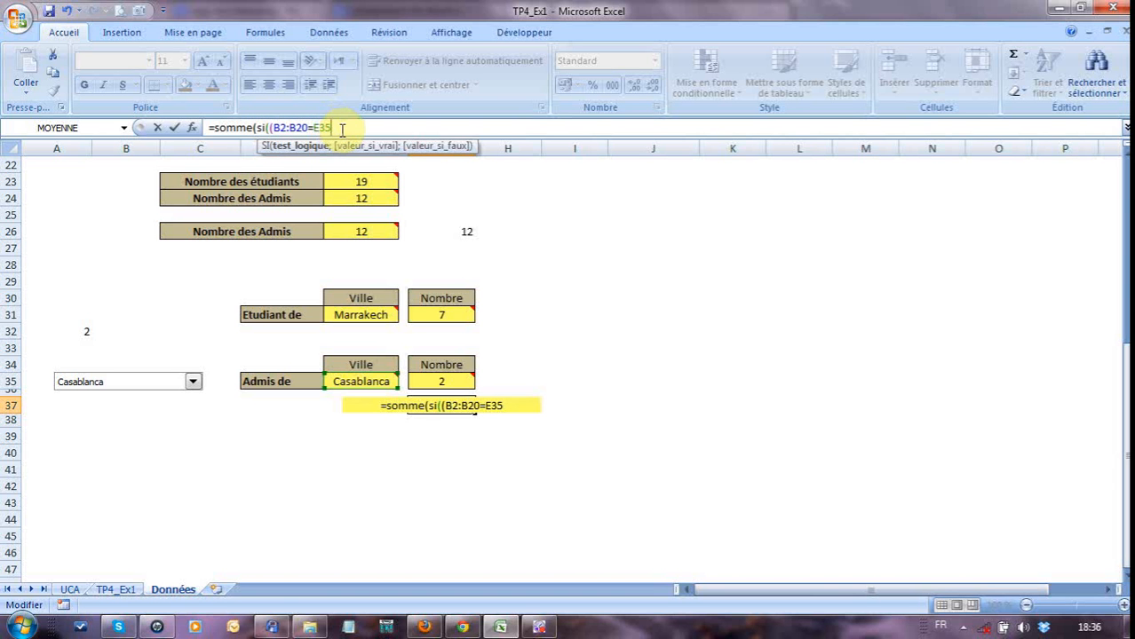
pyautogui.write('=')
pyautogui.press('BackSpace')
pyautogui.write(')')
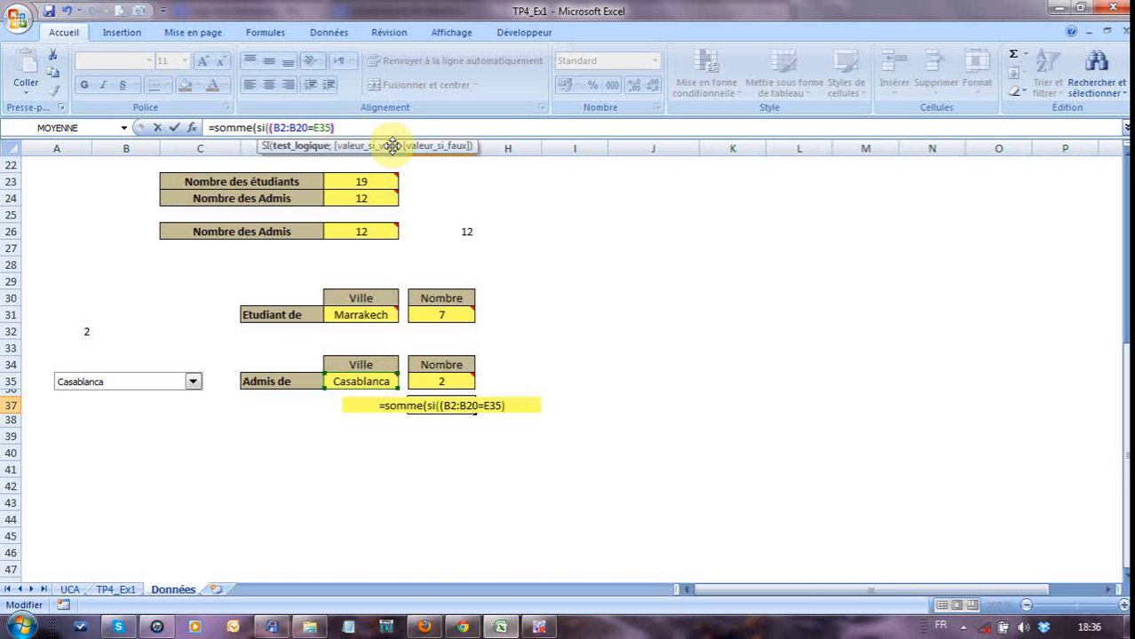
# Step: Multiply the city condition in the G37 formula by a second parenthesised condition, E2:E20=1, on the ResultatCodé column
pyautogui.write('*')
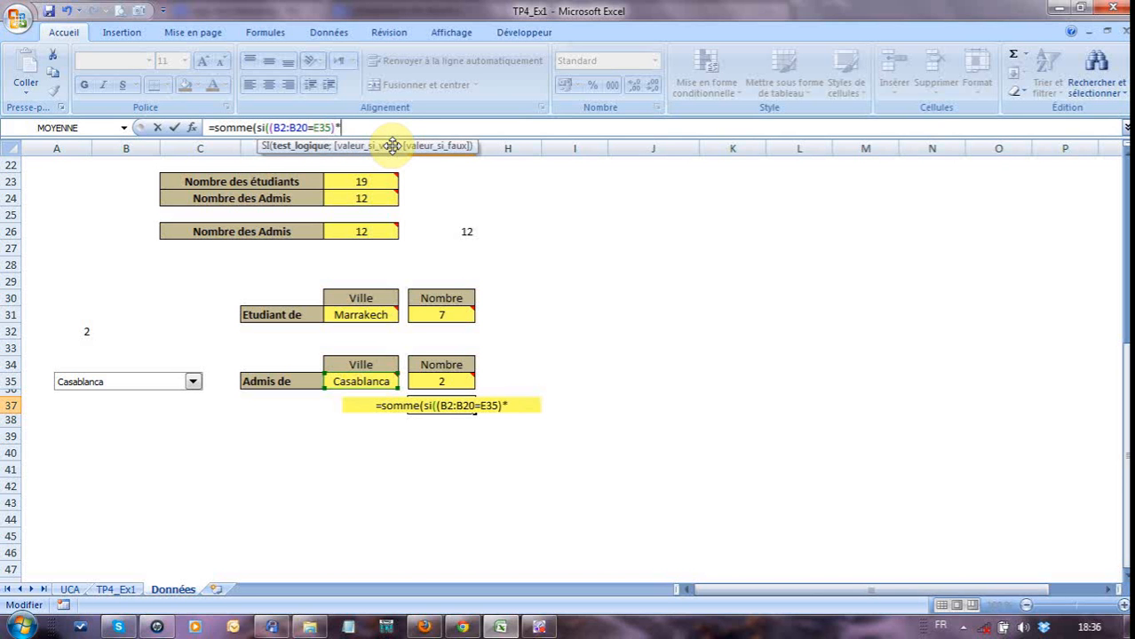
pyautogui.write('(')
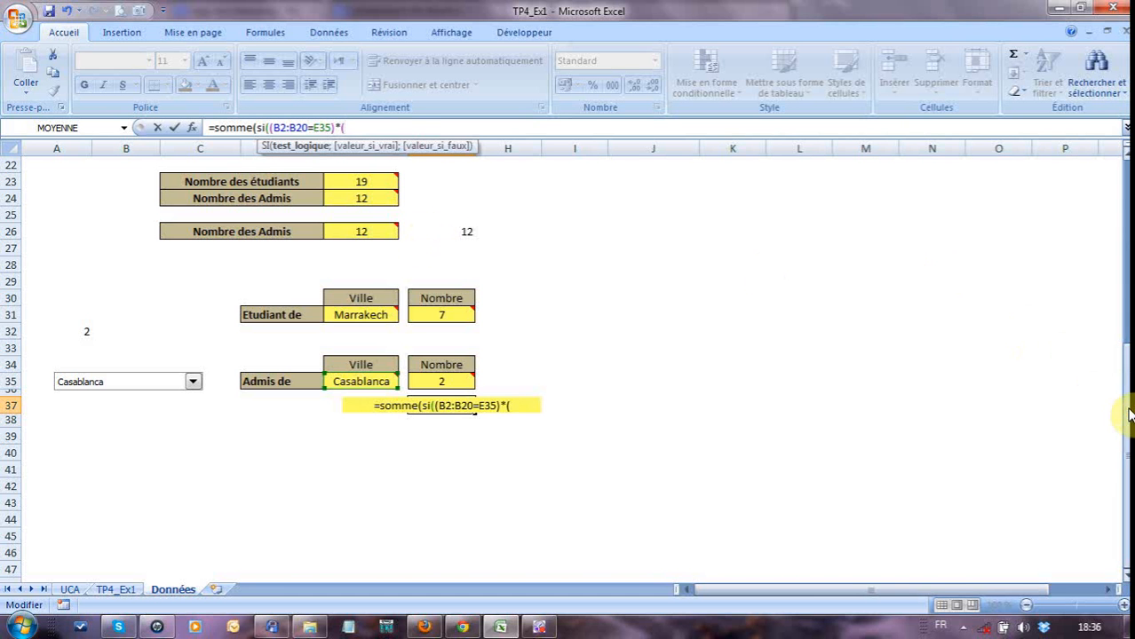
pyautogui.moveTo(1128, 409); pyautogui.dragTo(537, 195)
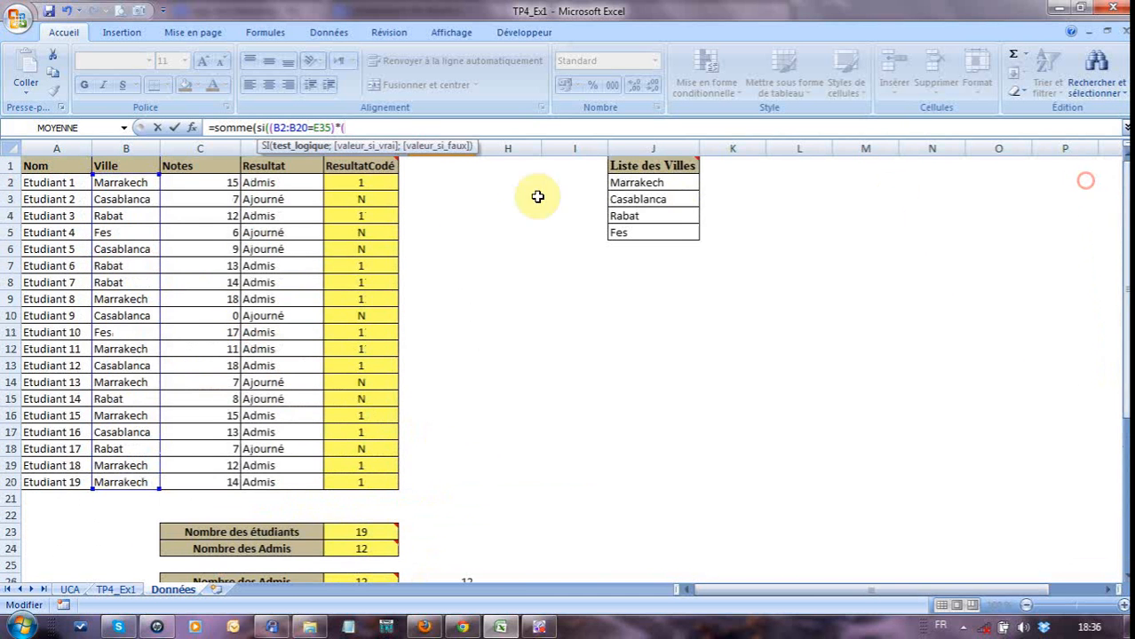
pyautogui.moveTo(372, 181); pyautogui.dragTo(380, 483)
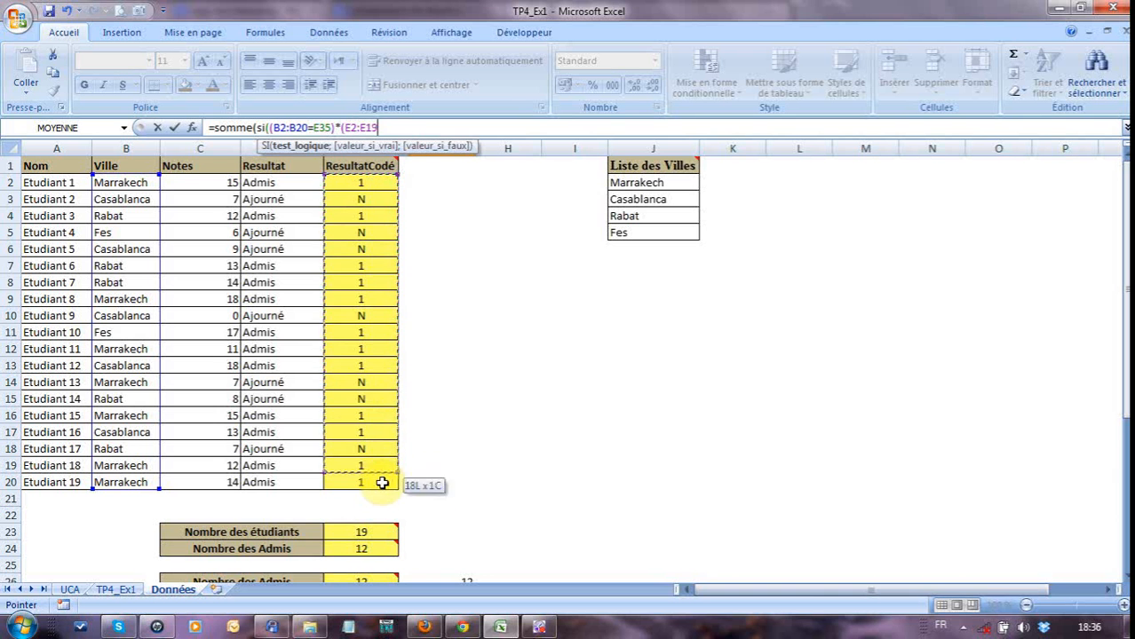
pyautogui.click(382, 484)
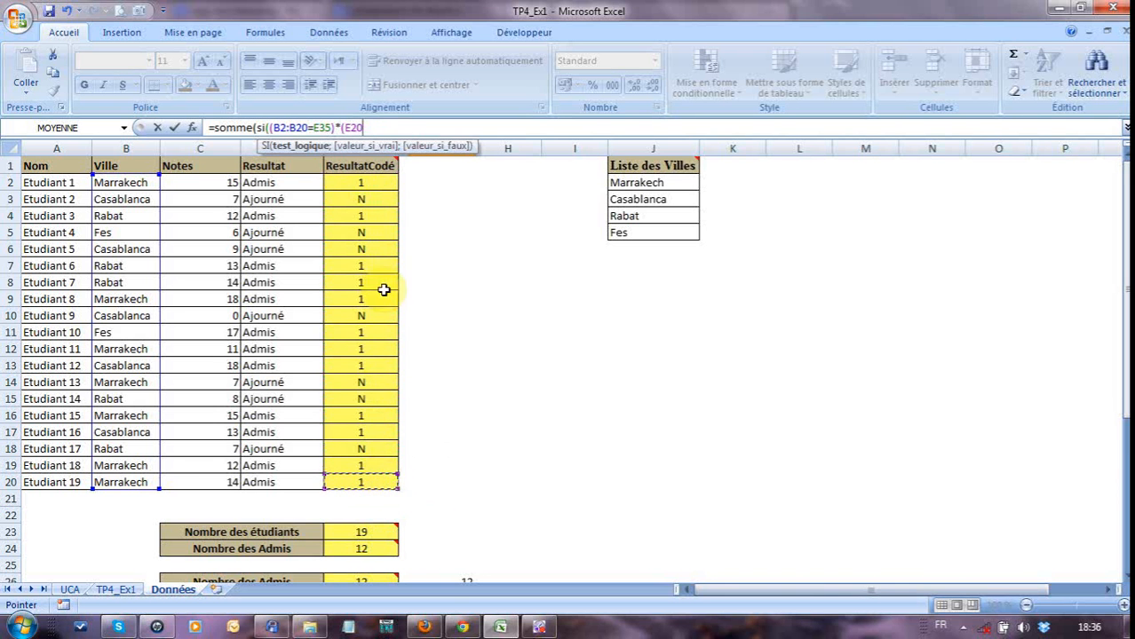
pyautogui.moveTo(355, 183); pyautogui.dragTo(380, 478)
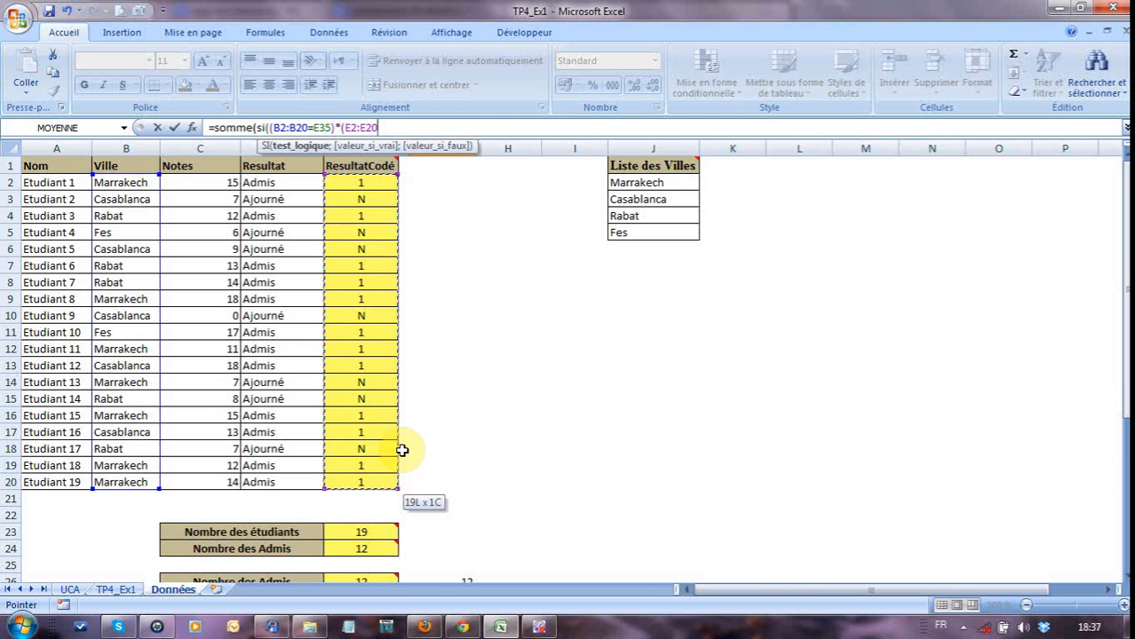
pyautogui.write('=')
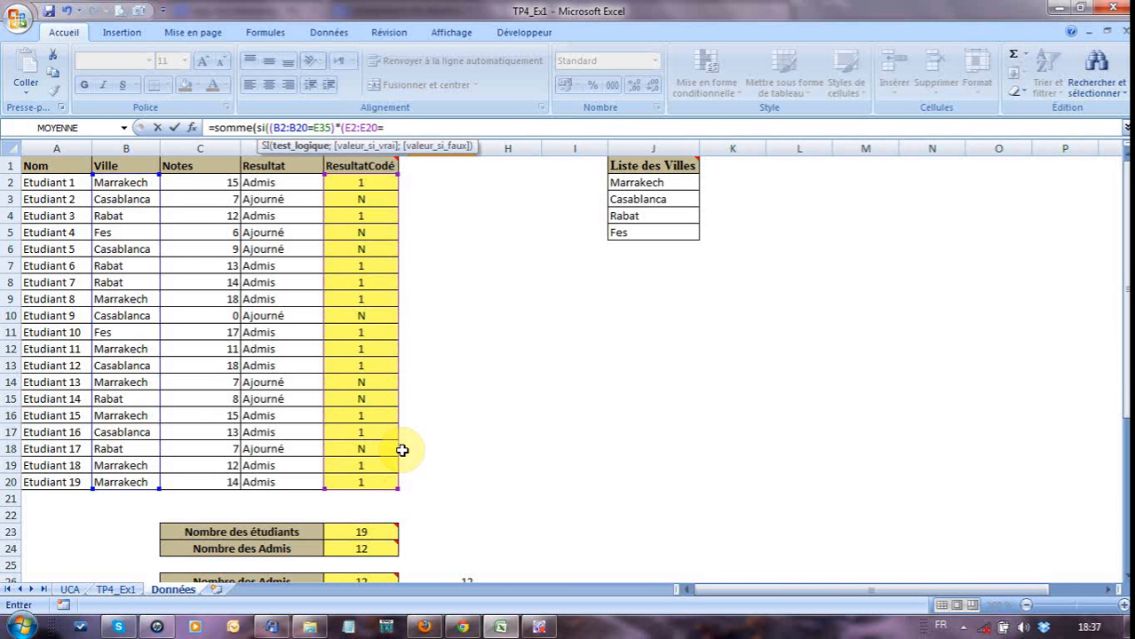
pyautogui.write('1)')
# Step: Complete the G37 test with =1, return 1 if true and 0 if false, and enter it as an array formula
pyautogui.write('=1;')
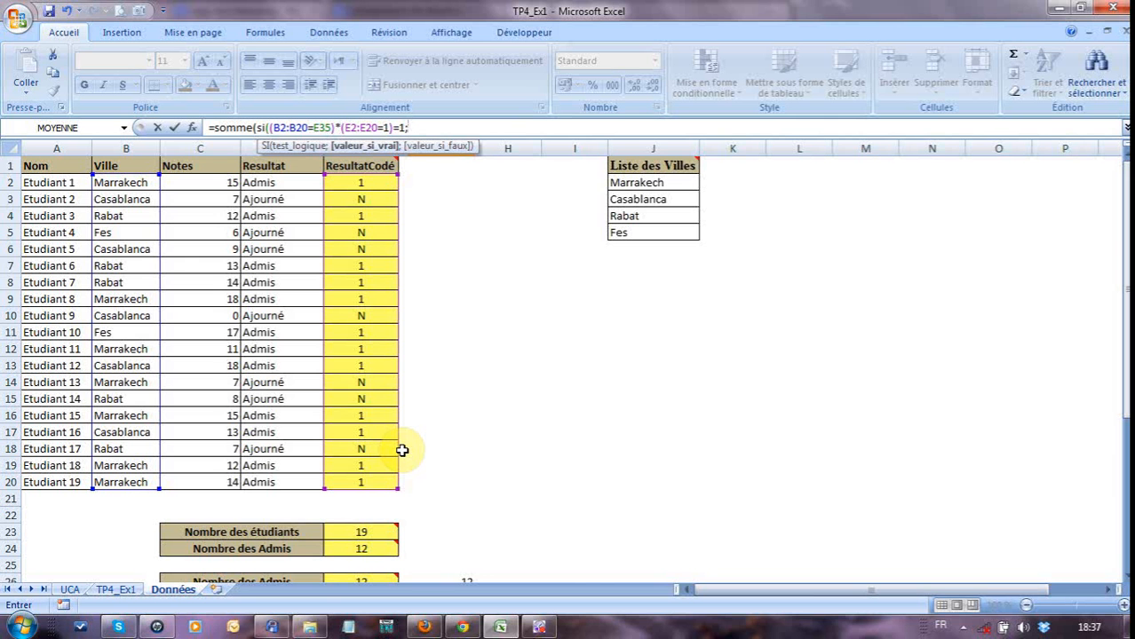
pyautogui.write('1;')
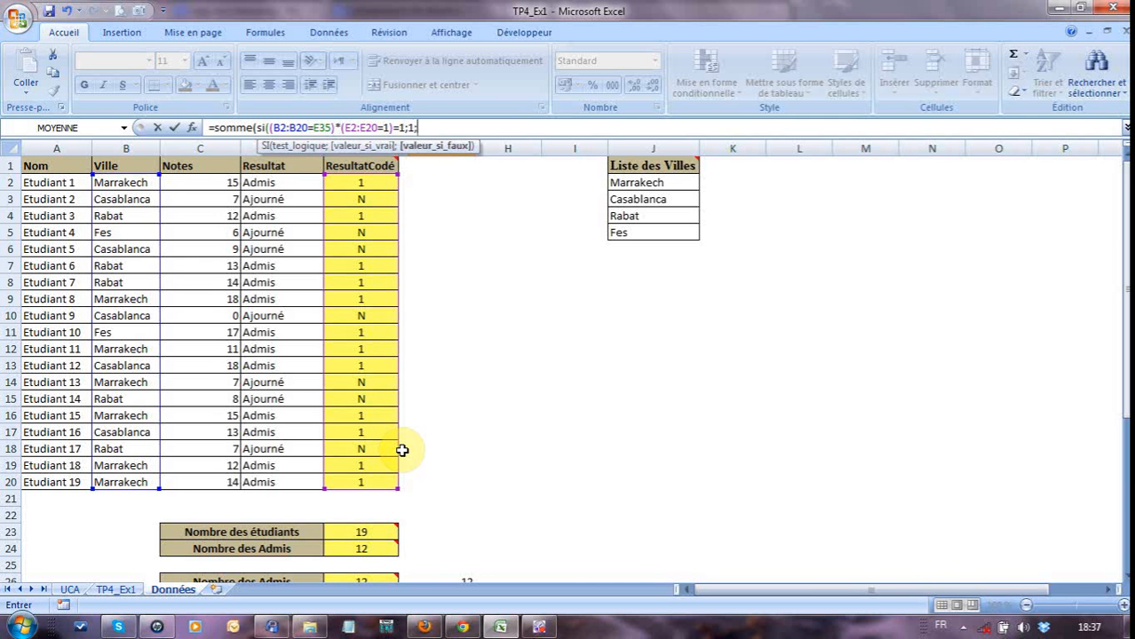
pyautogui.write('0)')
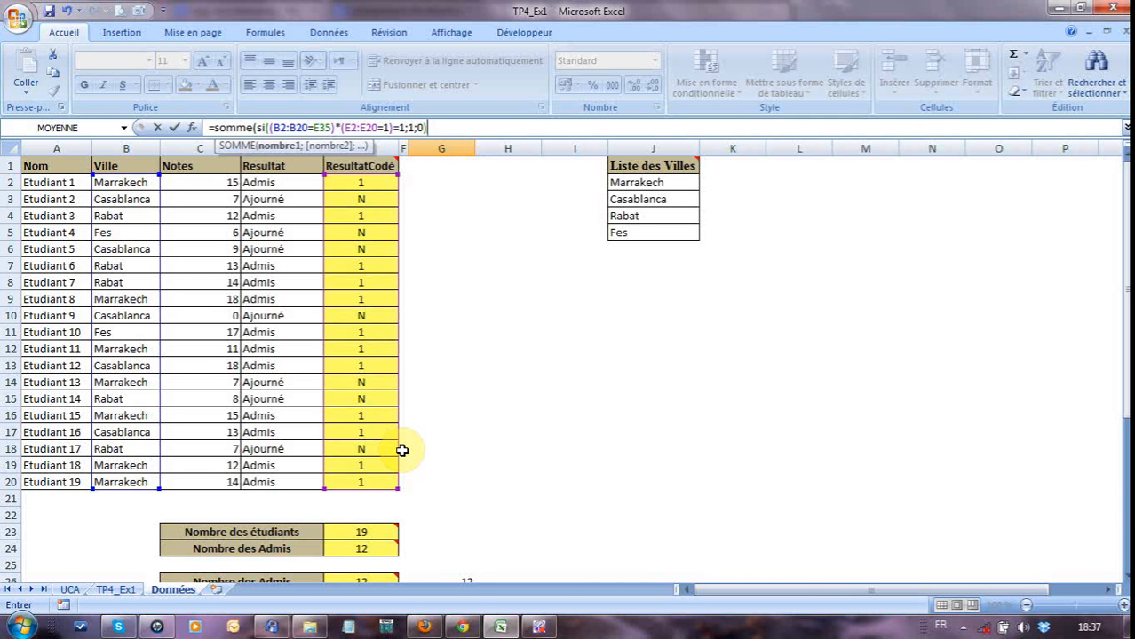
pyautogui.write(')')
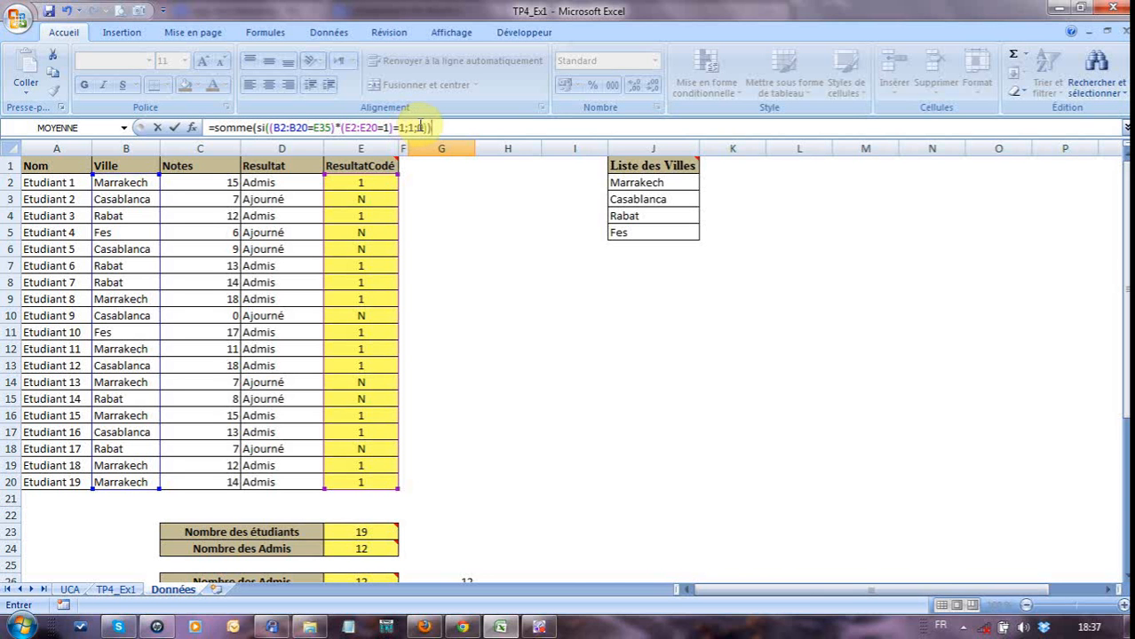
pyautogui.write('0')
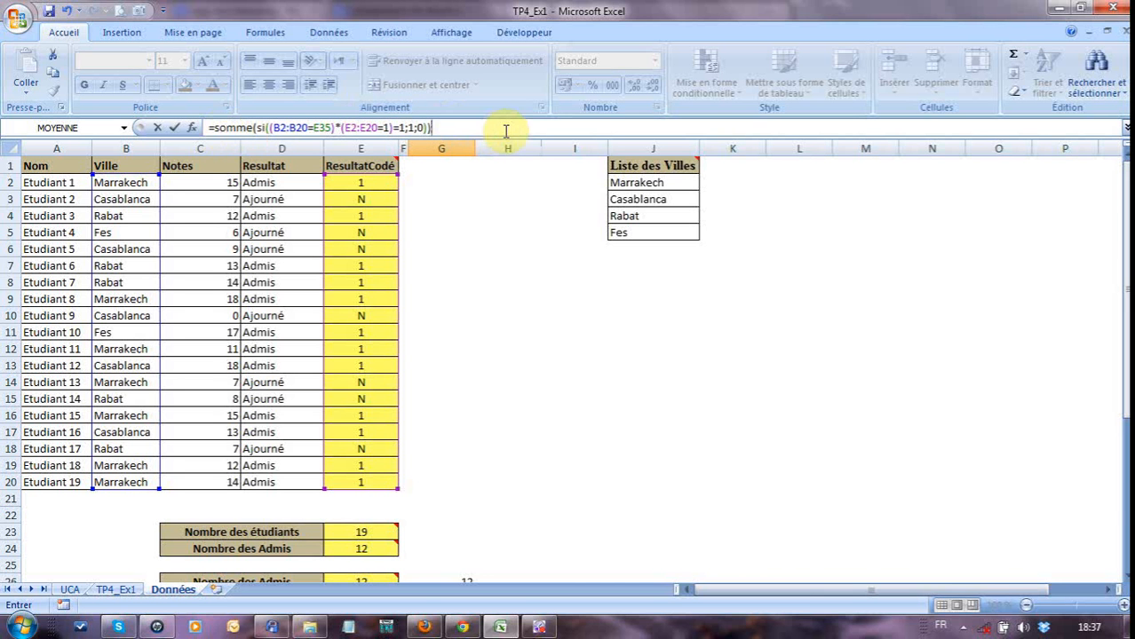
pyautogui.hotkey('ctrl', 'shift', 'Return')
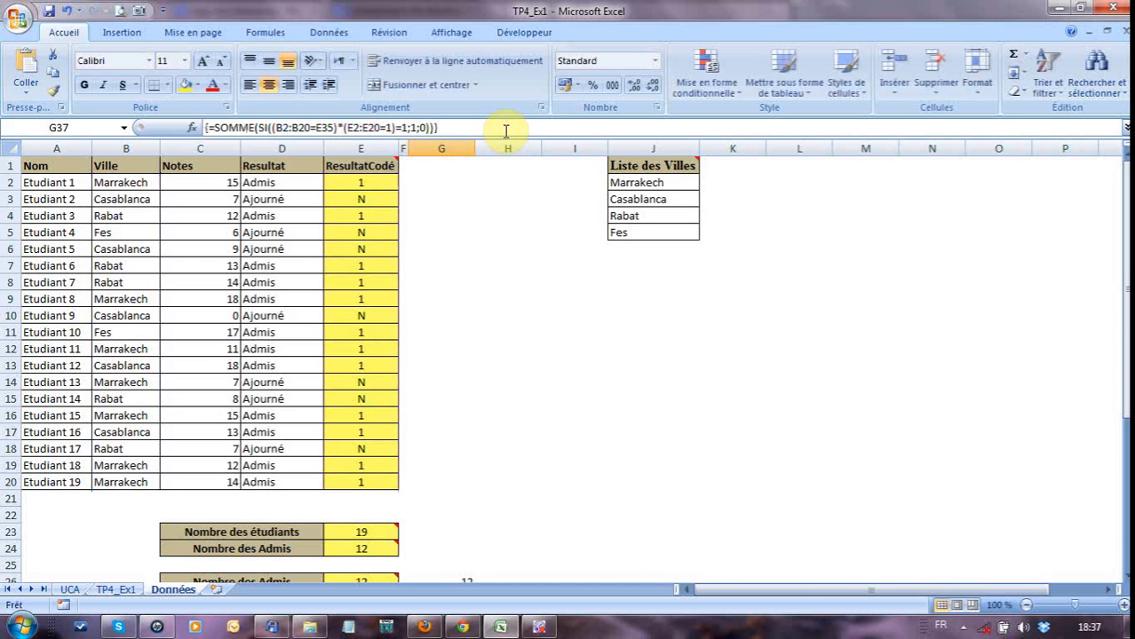
# Step: Test the G35 and G37 formulas by choosing Marrakech, Rabat and finally Fes in the city combo box
pyautogui.scroll(-6, 632, 399)
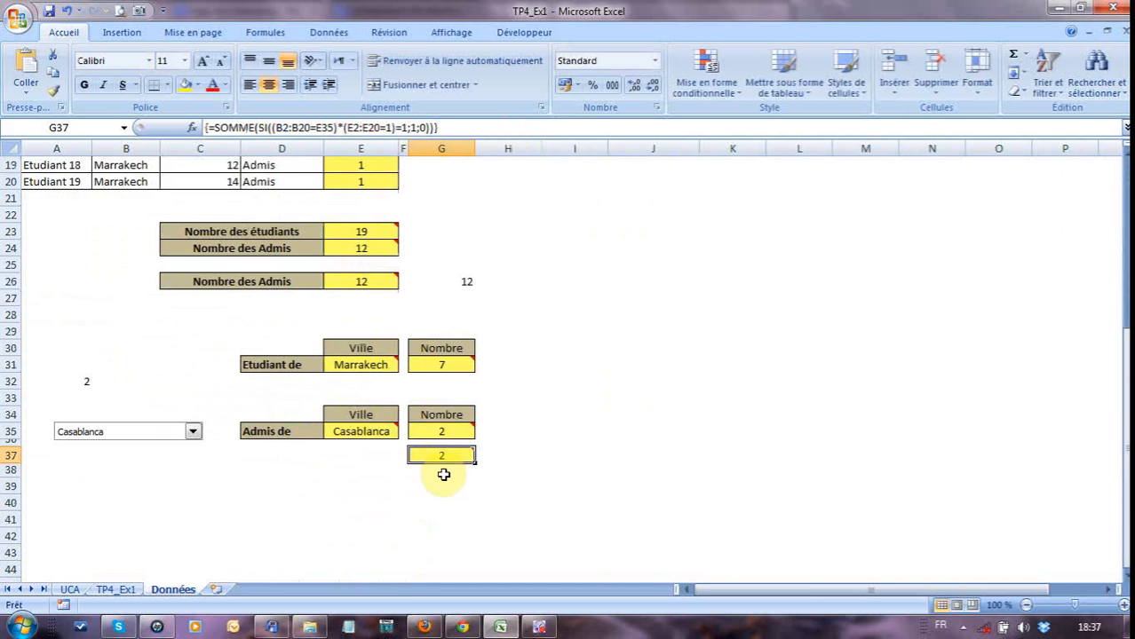
pyautogui.click(193, 433)
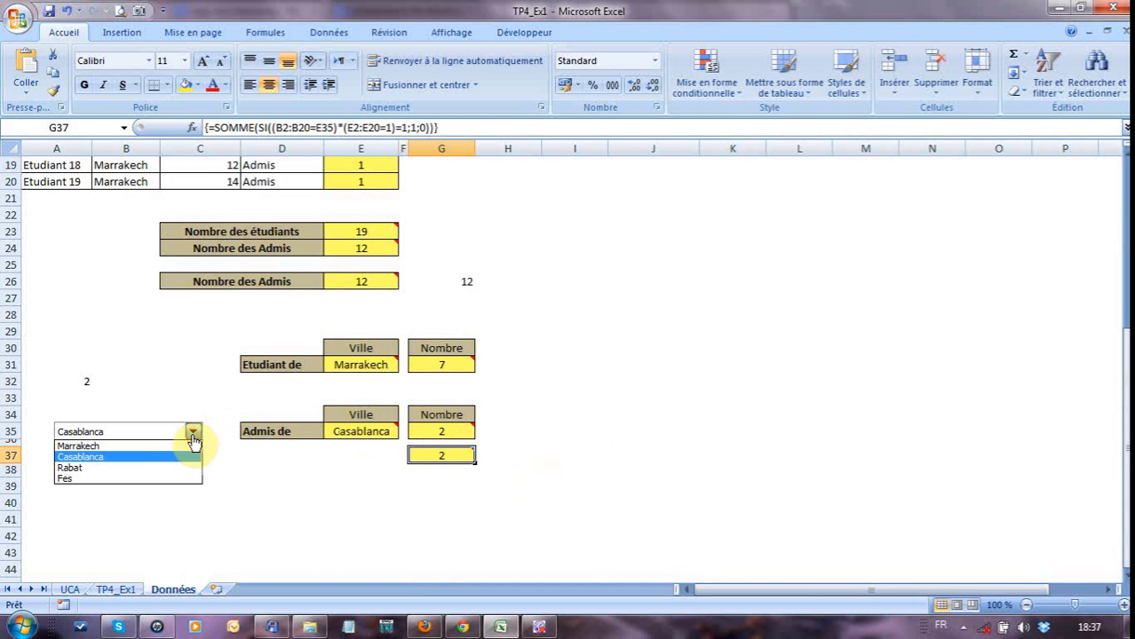
pyautogui.click(172, 446)
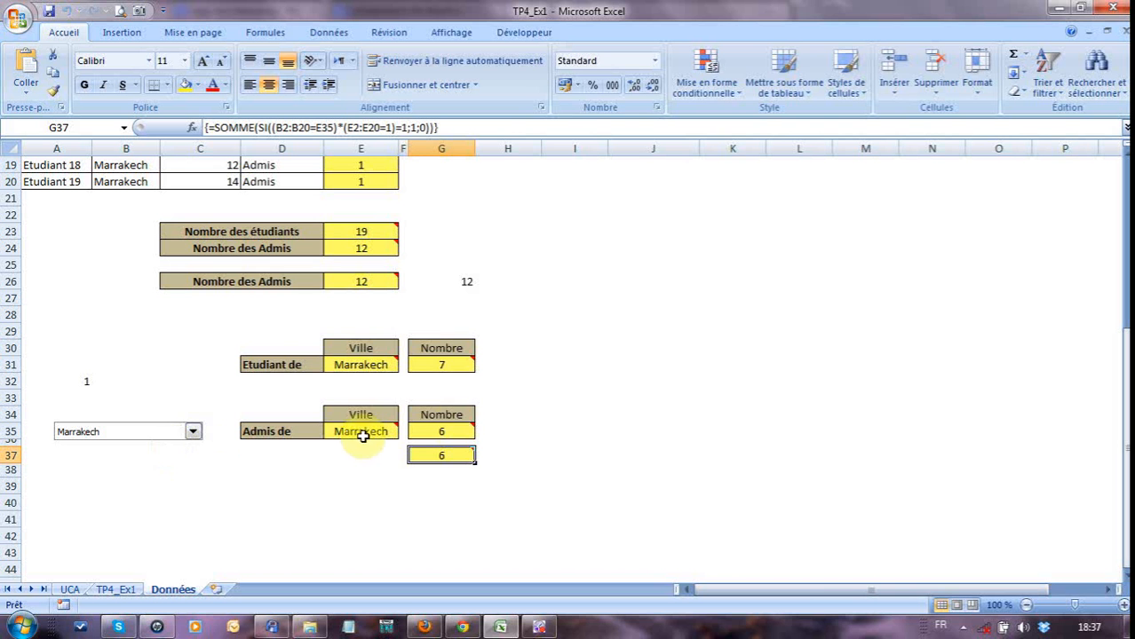
pyautogui.click(193, 433)
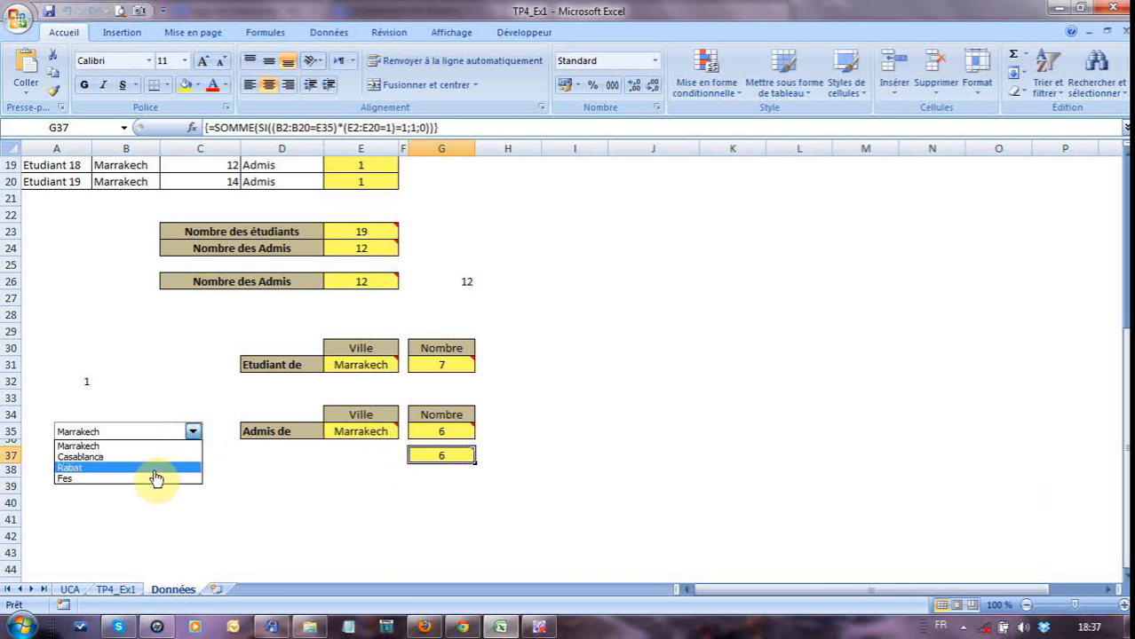
pyautogui.click(156, 472)
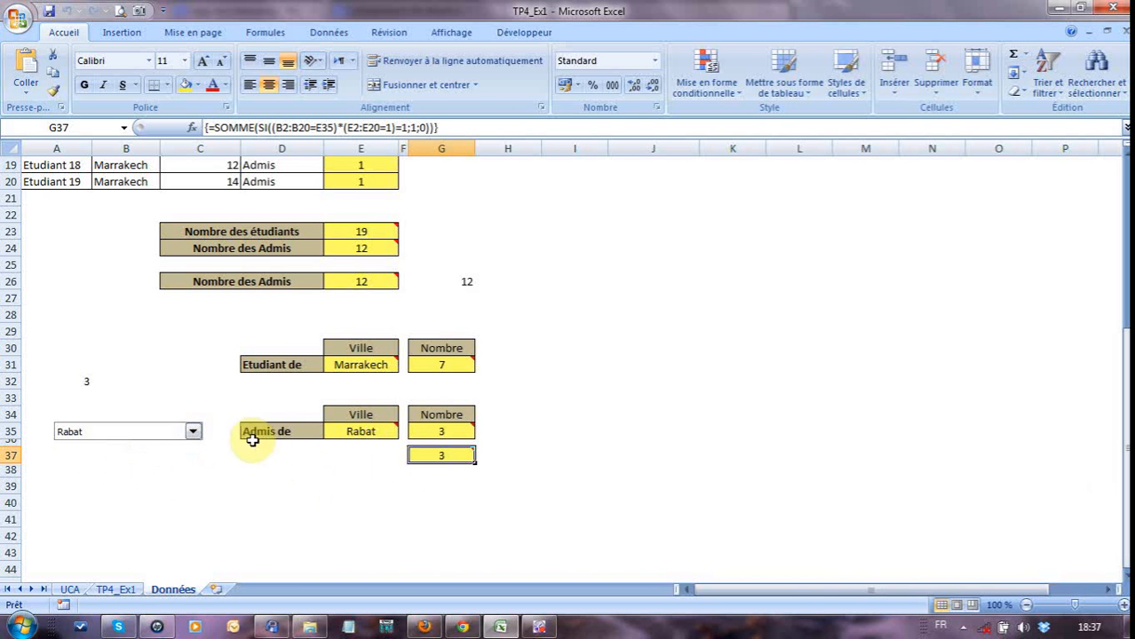
pyautogui.click(192, 433)
pyautogui.click(177, 479)
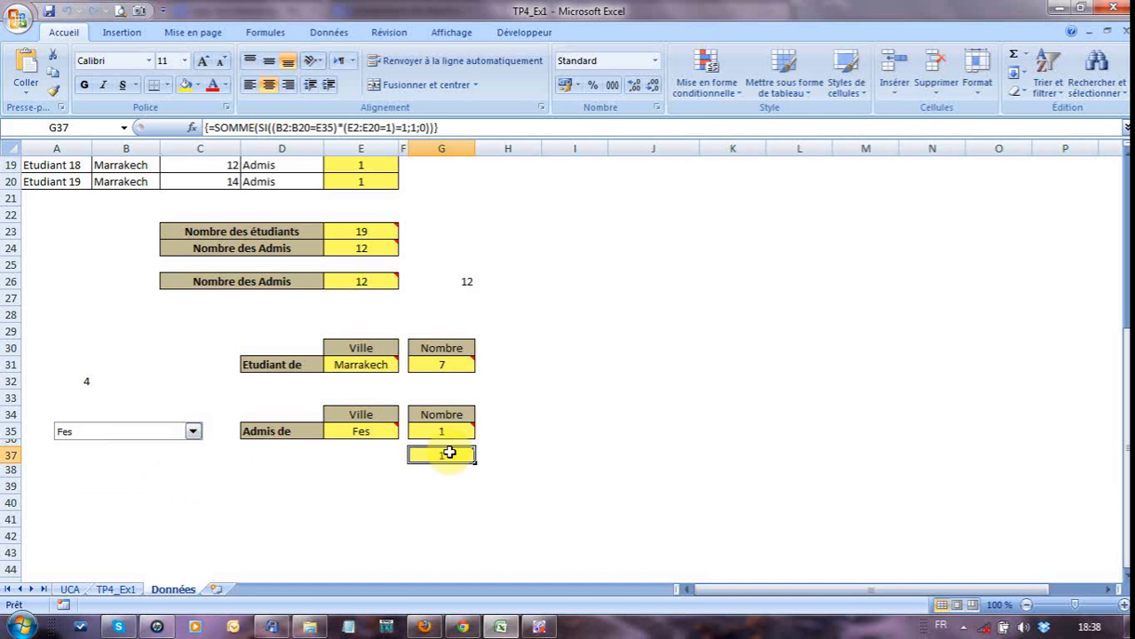
pyautogui.moveTo(446, 434)
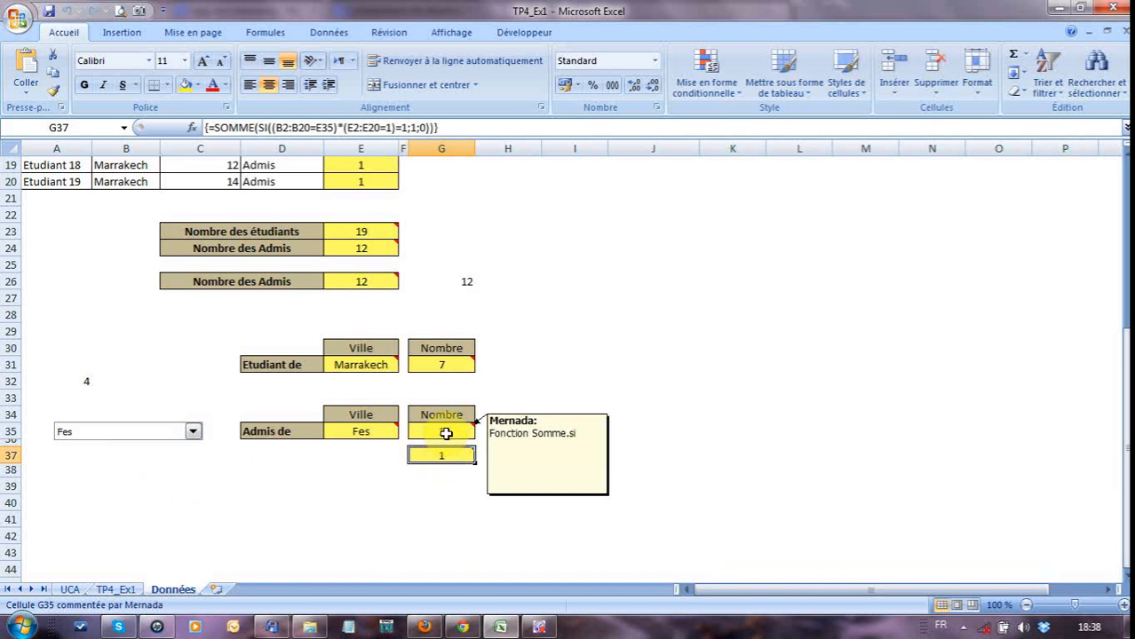
pyautogui.moveTo(448, 459)
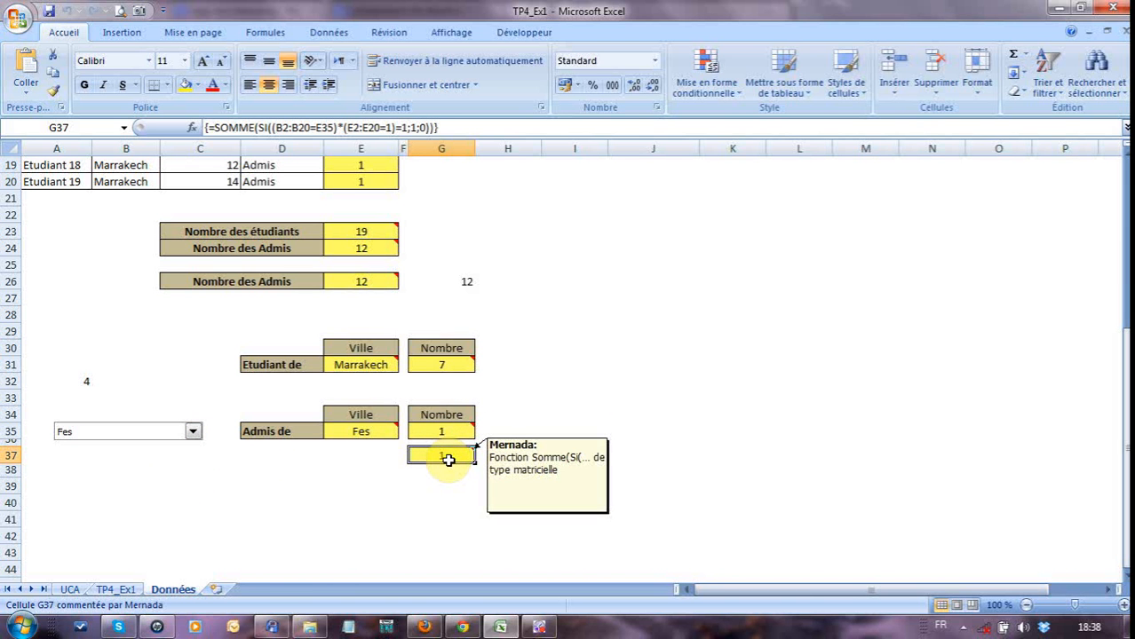